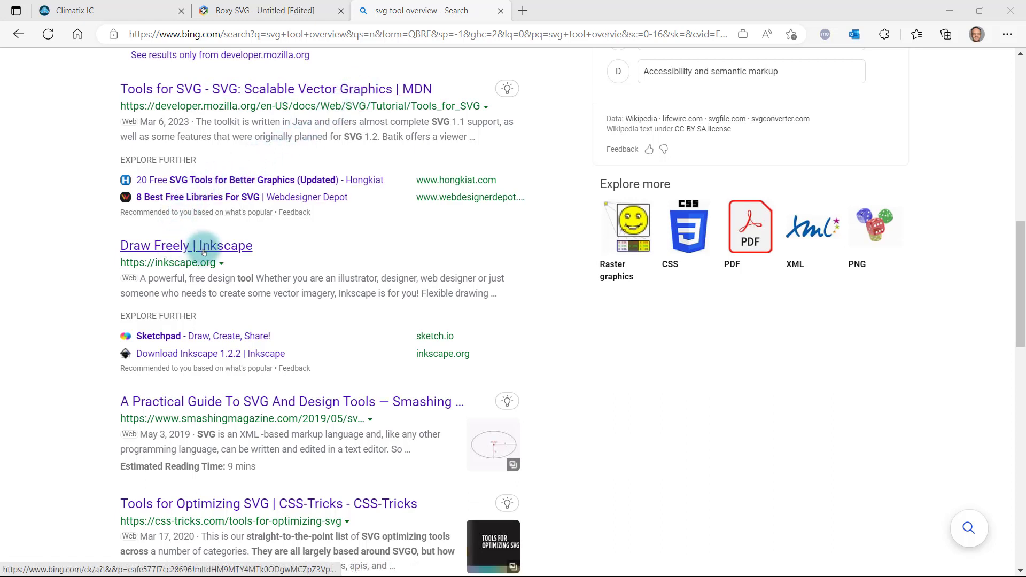
In Boxy SVG, draw a wide rectangle along the canvas's upper edge and a small ellipse centred inside it.
{"action": "left_click", "coordinate": [225, 10]}
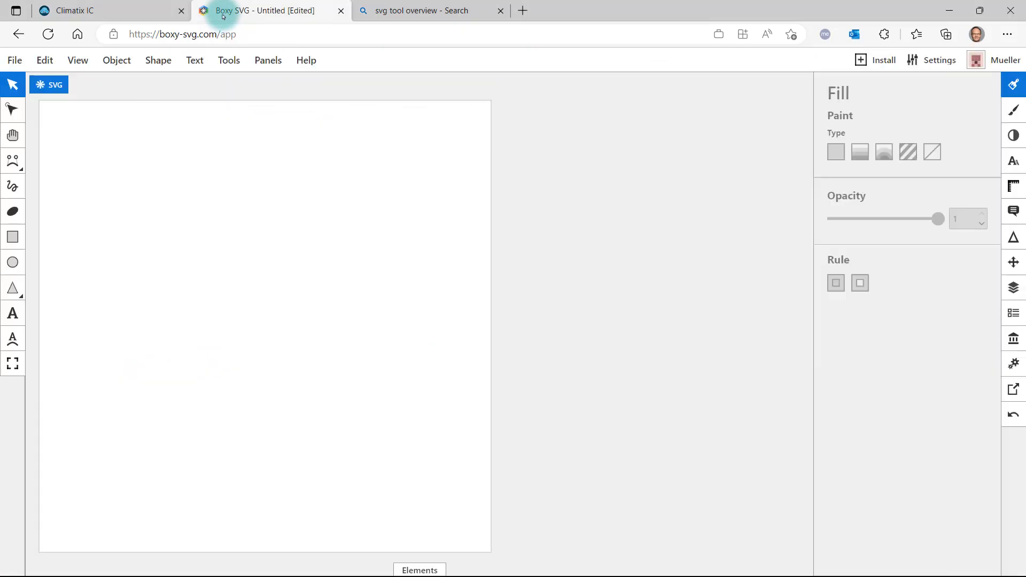
{"action": "left_click", "coordinate": [13, 237]}
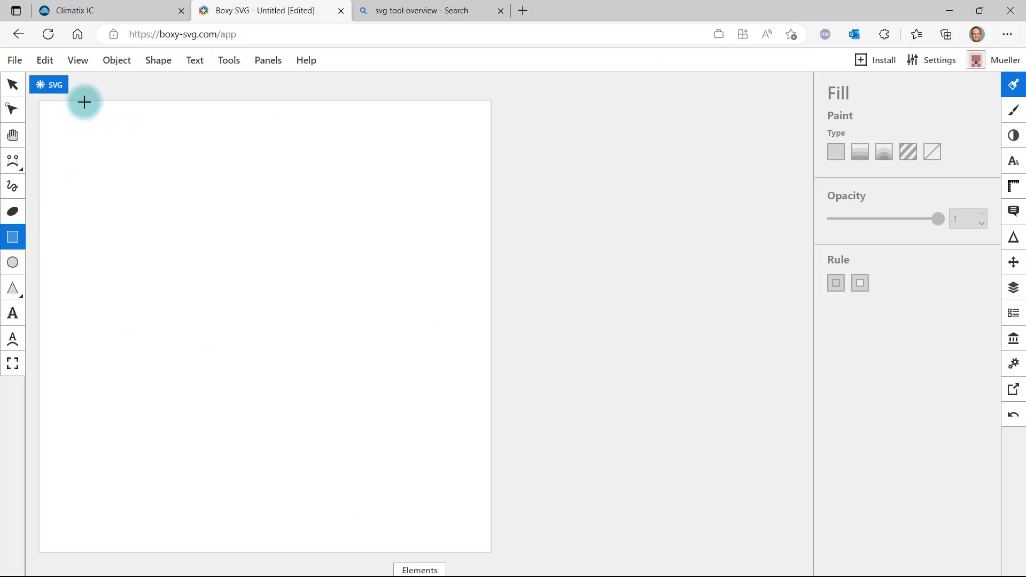
{"action": "left_click_drag", "start_coordinate": [83, 101], "coordinate": [193, 166]}
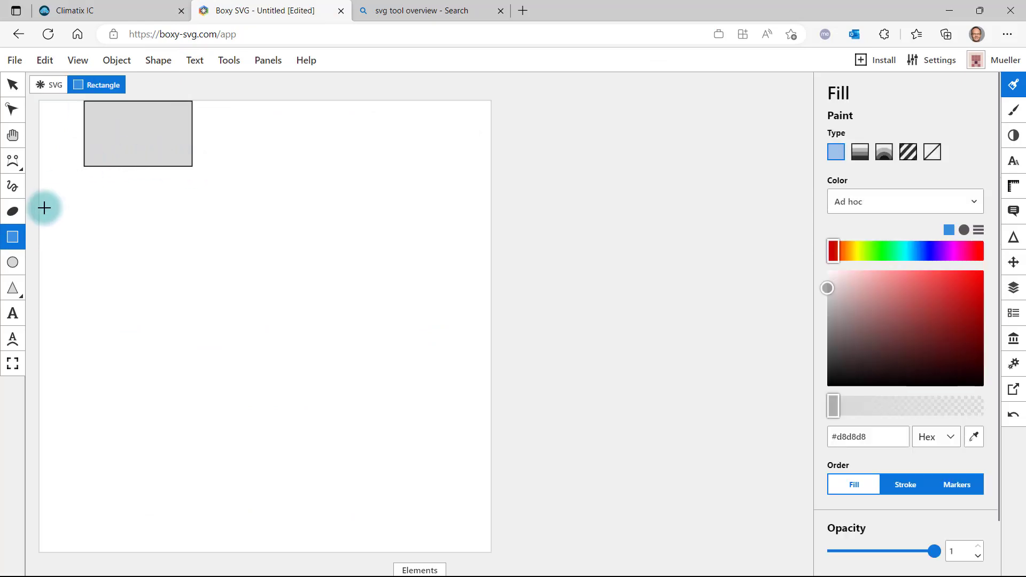
{"action": "left_click", "coordinate": [13, 264]}
{"action": "left_click_drag", "start_coordinate": [117, 114], "coordinate": [157, 151]}
Fill the rectangle with a strong blue and the ellipse with green #23e146.
{"action": "left_click", "coordinate": [13, 85]}
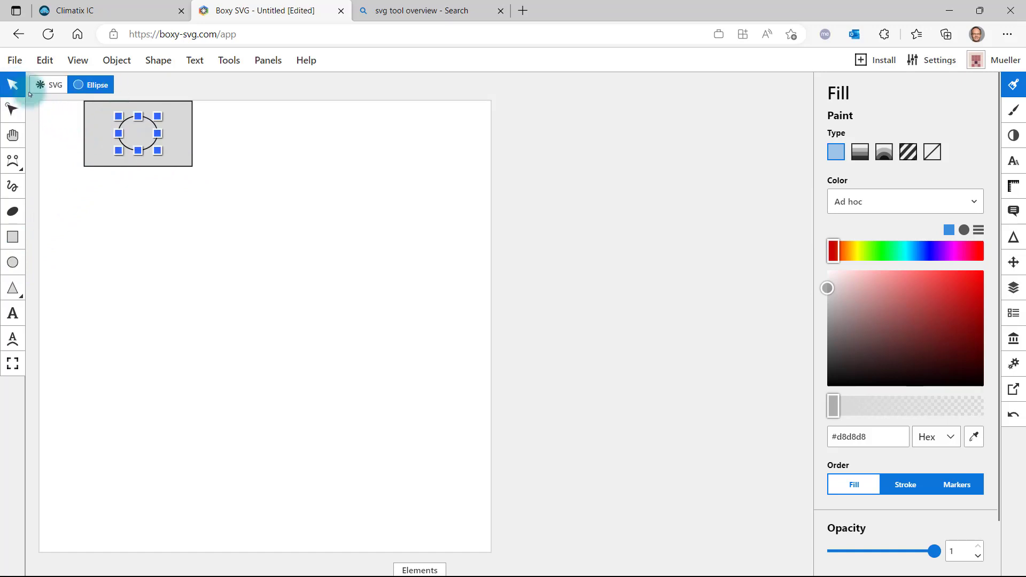
{"action": "left_click", "coordinate": [92, 109]}
{"action": "left_click", "coordinate": [925, 250]}
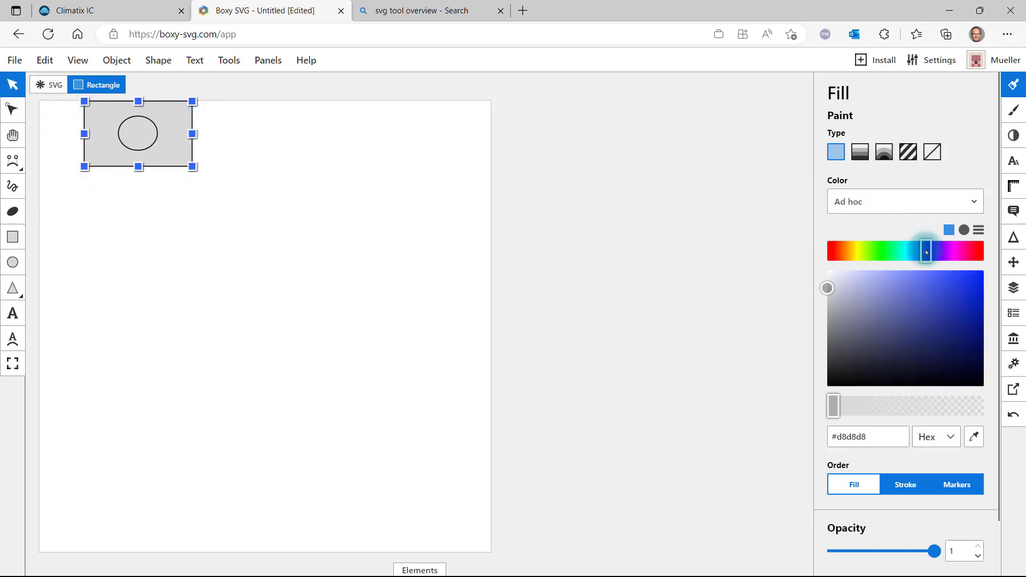
{"action": "left_click", "coordinate": [952, 281]}
{"action": "left_click", "coordinate": [138, 134]}
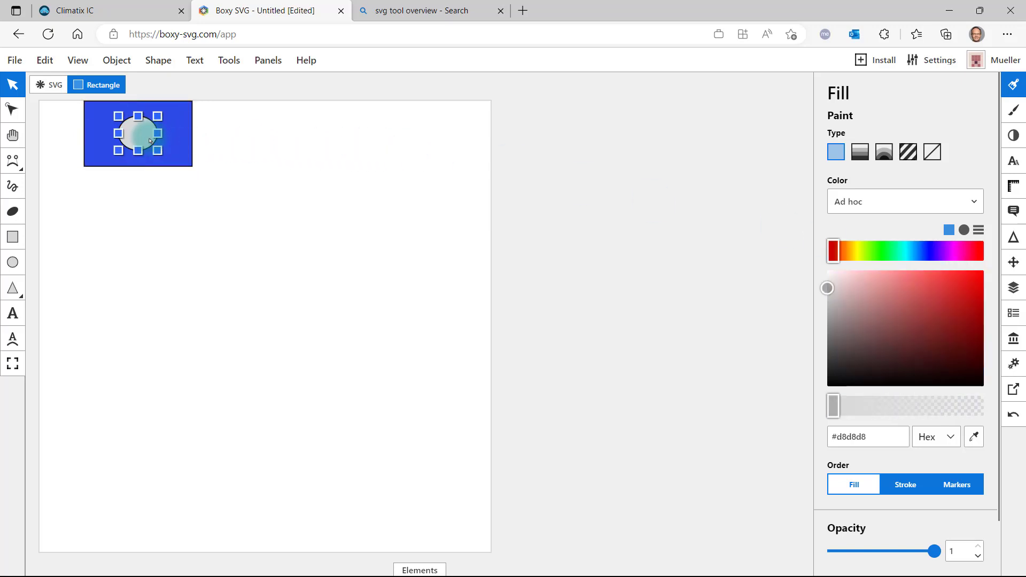
{"action": "left_click", "coordinate": [885, 250]}
{"action": "left_click", "coordinate": [959, 283]}
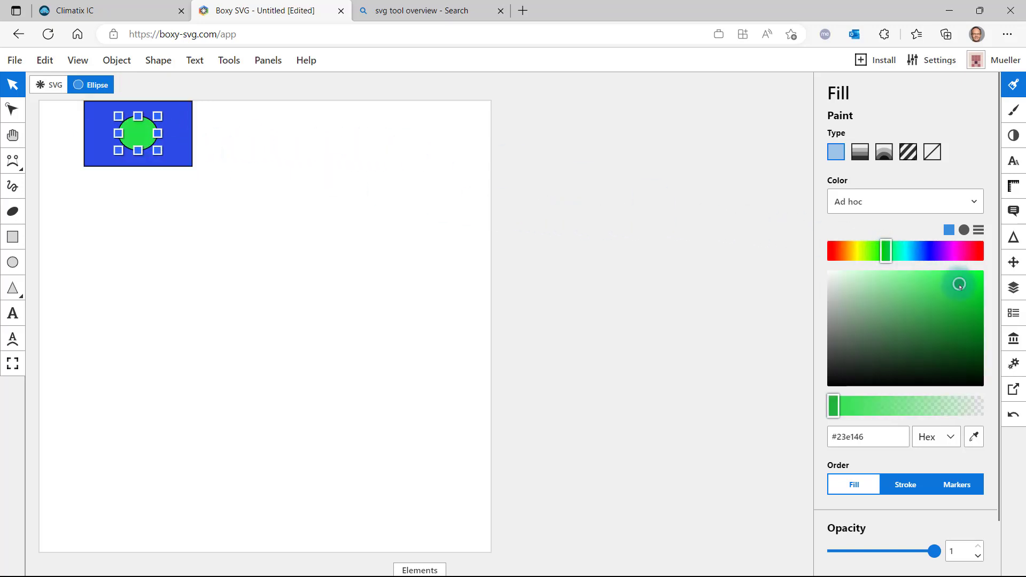
Place two text objects one above the other below the rectangle and set both to font size 14.
{"action": "left_click", "coordinate": [13, 313]}
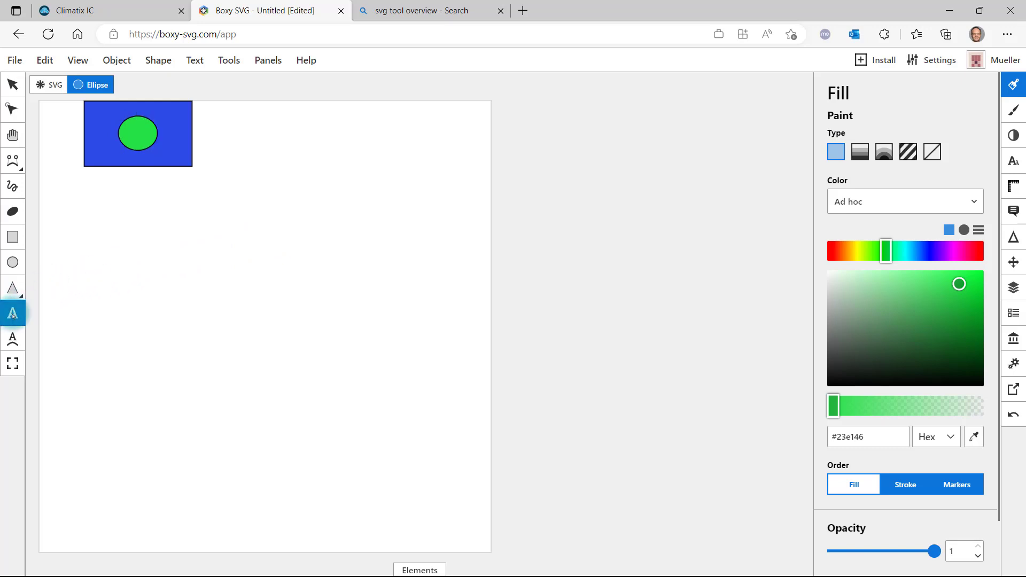
{"action": "left_click", "coordinate": [71, 181]}
{"action": "left_click", "coordinate": [65, 214]}
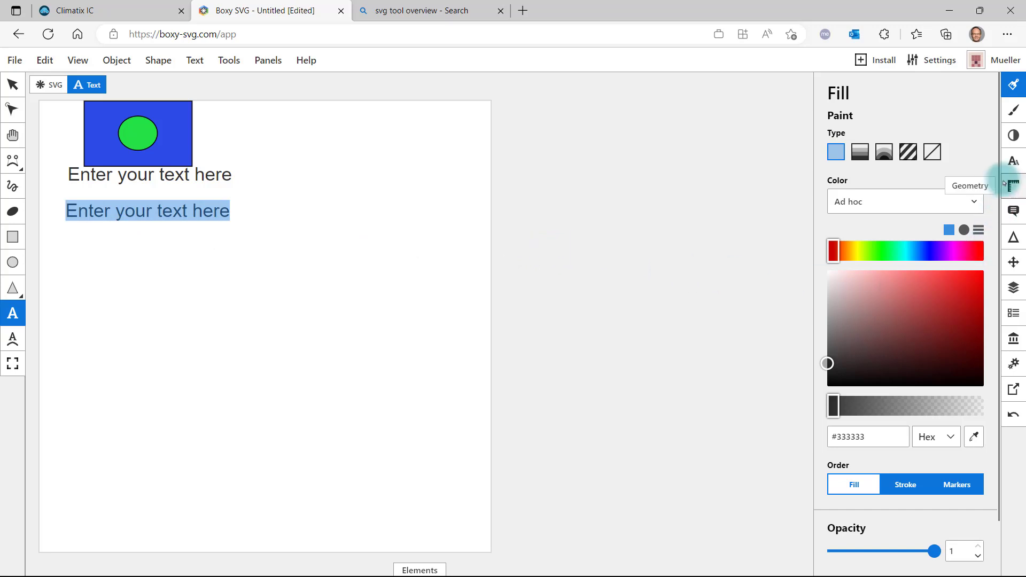
{"action": "left_click", "coordinate": [1013, 161]}
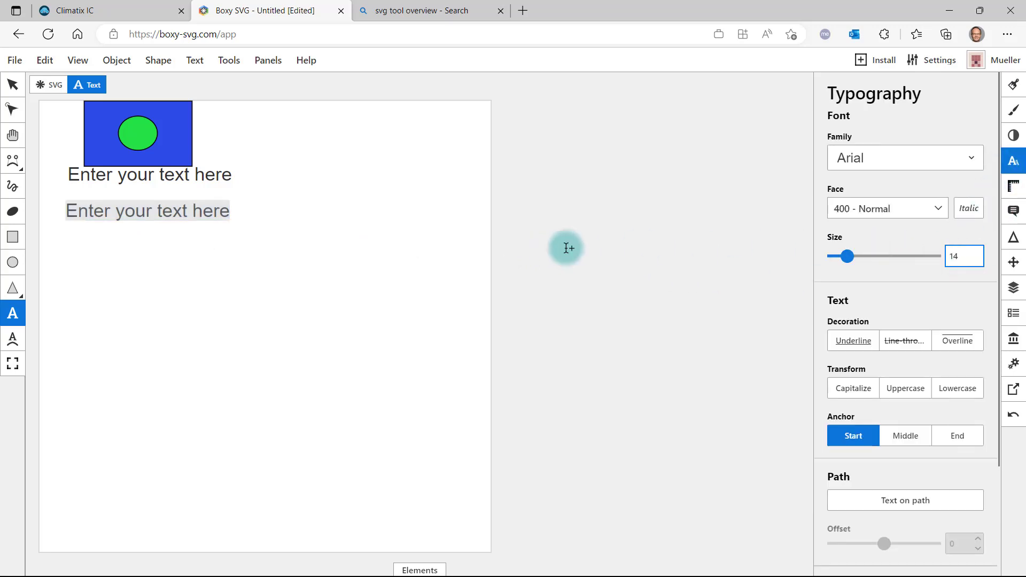
{"action": "key", "text": "Return"}
{"action": "left_click", "coordinate": [13, 84]}
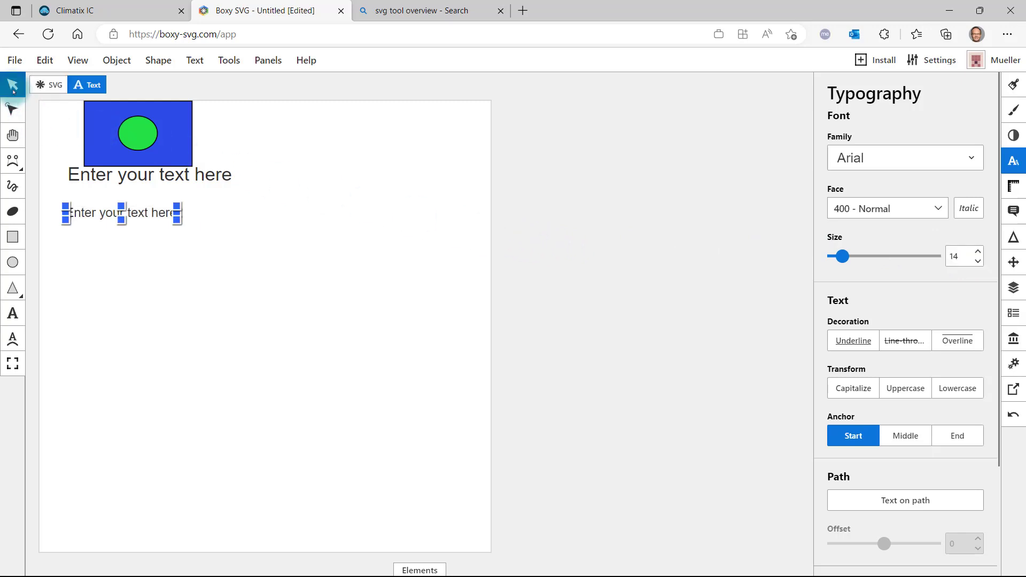
{"action": "left_click", "coordinate": [104, 174]}
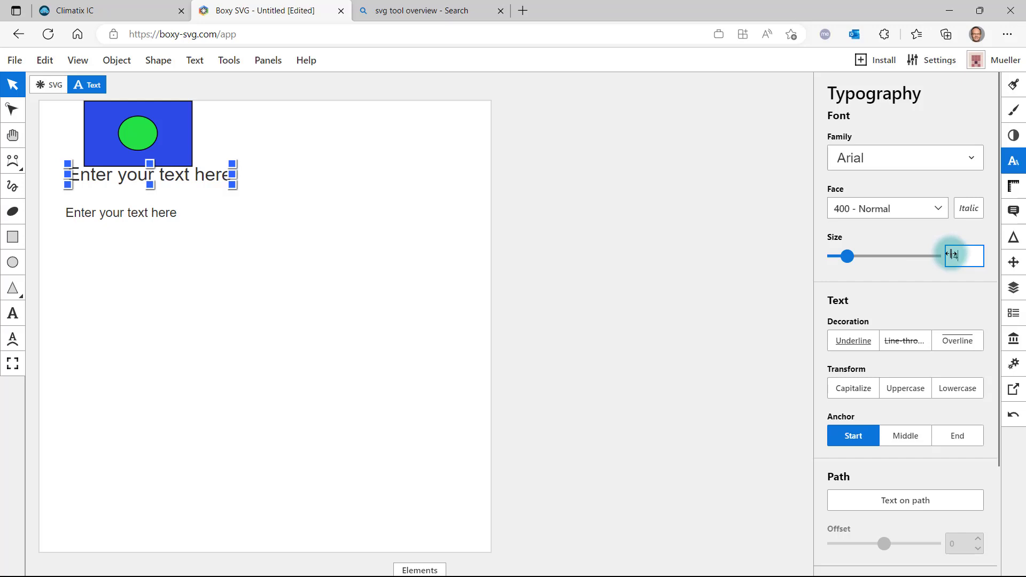
{"action": "key", "text": "Return"}
Move the upper text clear of the rectangle and replace the upper text with "xxxx" and the lower with "yyyy".
{"action": "left_click_drag", "start_coordinate": [151, 175], "coordinate": [164, 186]}
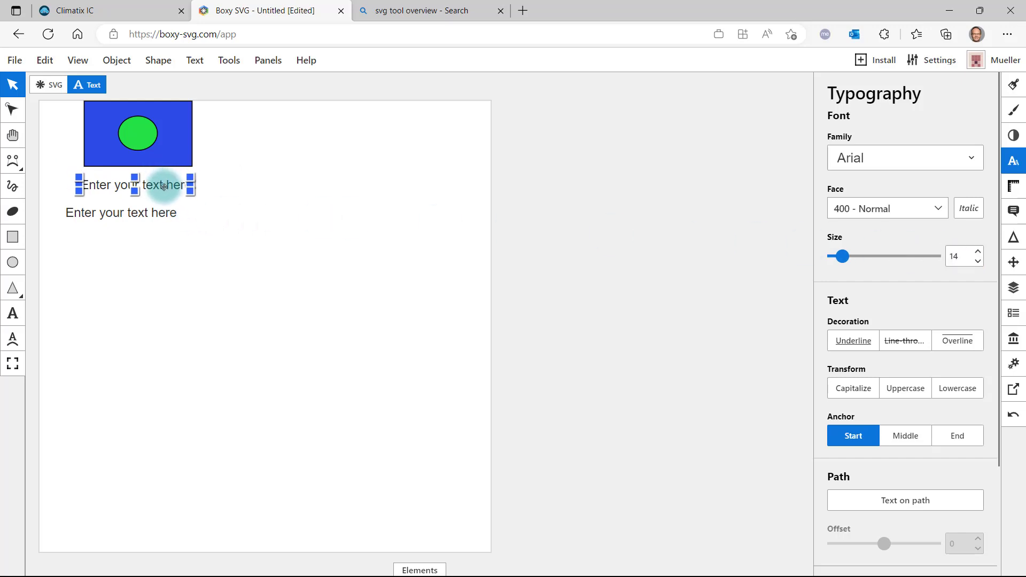
{"action": "double_click", "coordinate": [164, 185]}
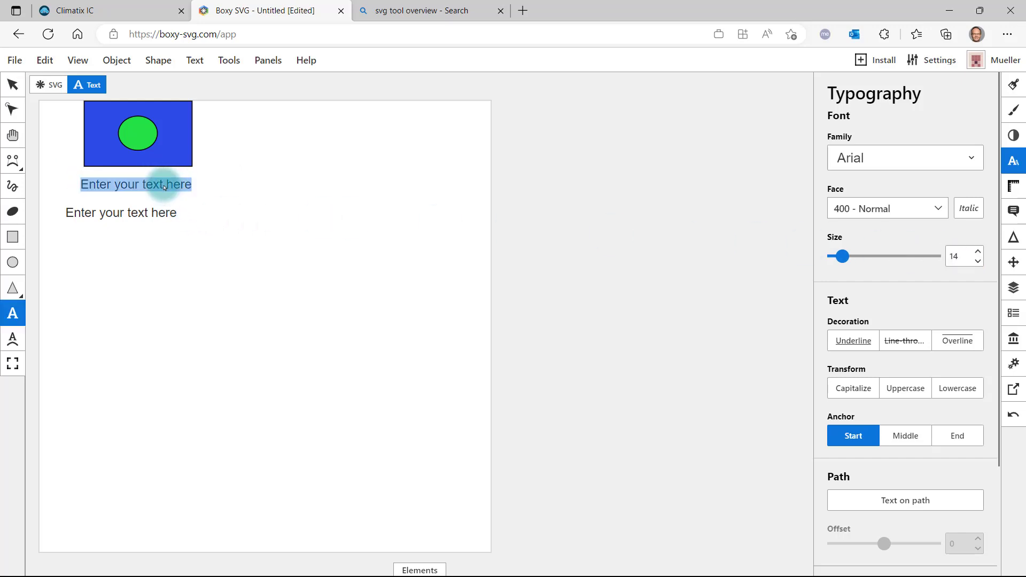
{"action": "type", "text": "xxxx"}
{"action": "left_click", "coordinate": [148, 213]}
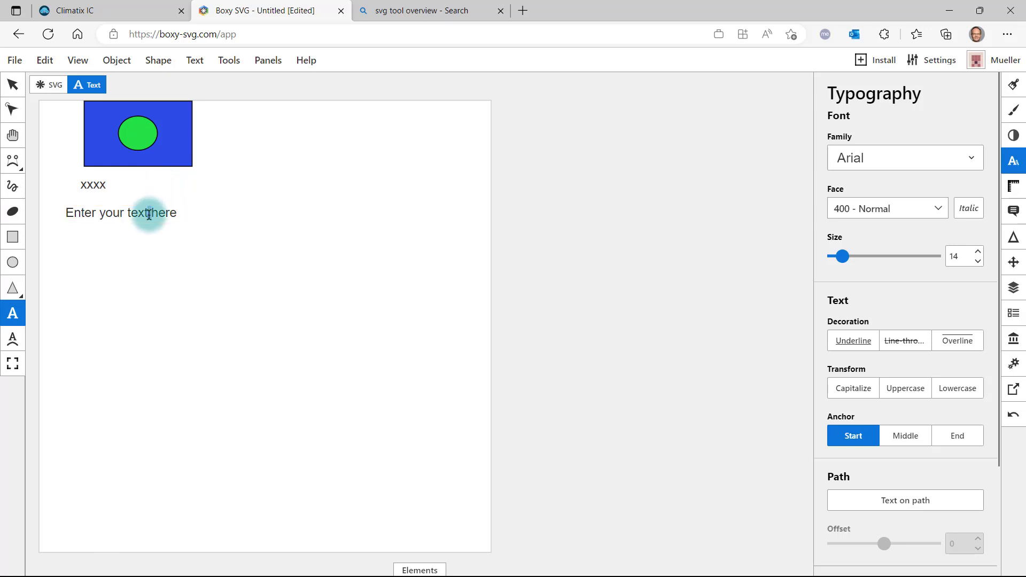
{"action": "left_click_drag", "start_coordinate": [174, 214], "coordinate": [71, 215]}
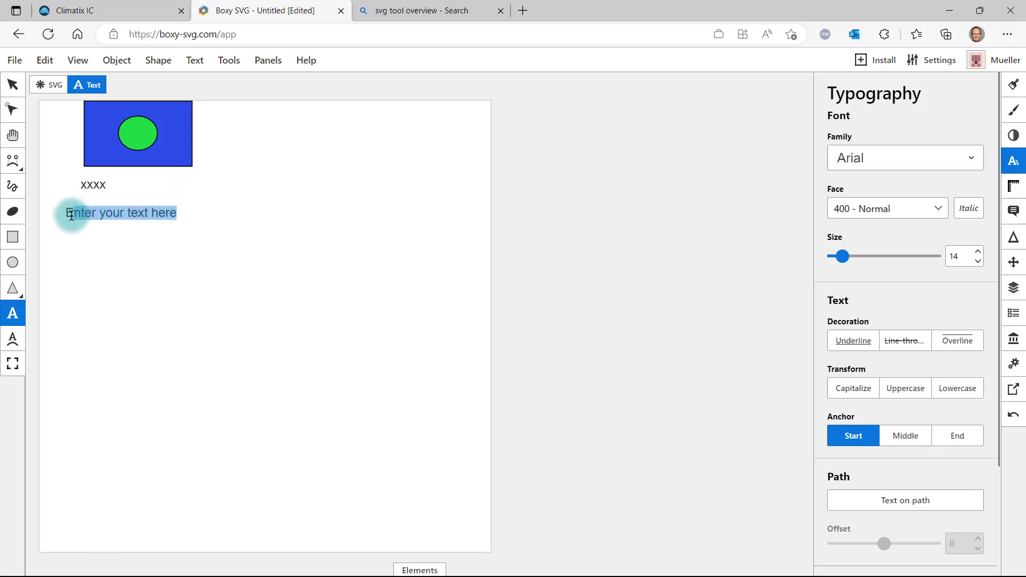
{"action": "type", "text": "yyy"}
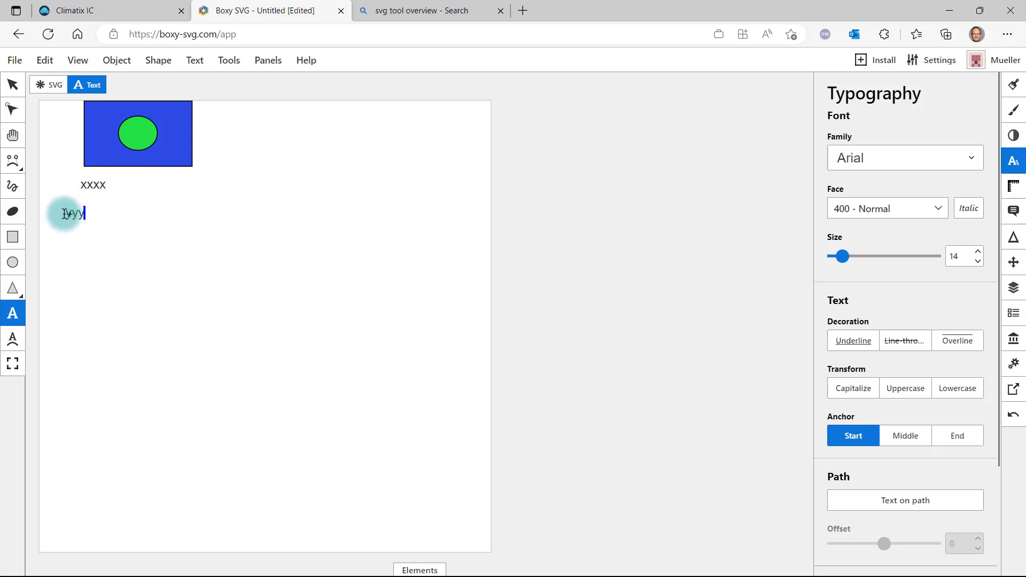
Move the xxxx and yyyy texts so they sit roughly centred below the rectangle.
{"action": "left_click", "coordinate": [12, 83]}
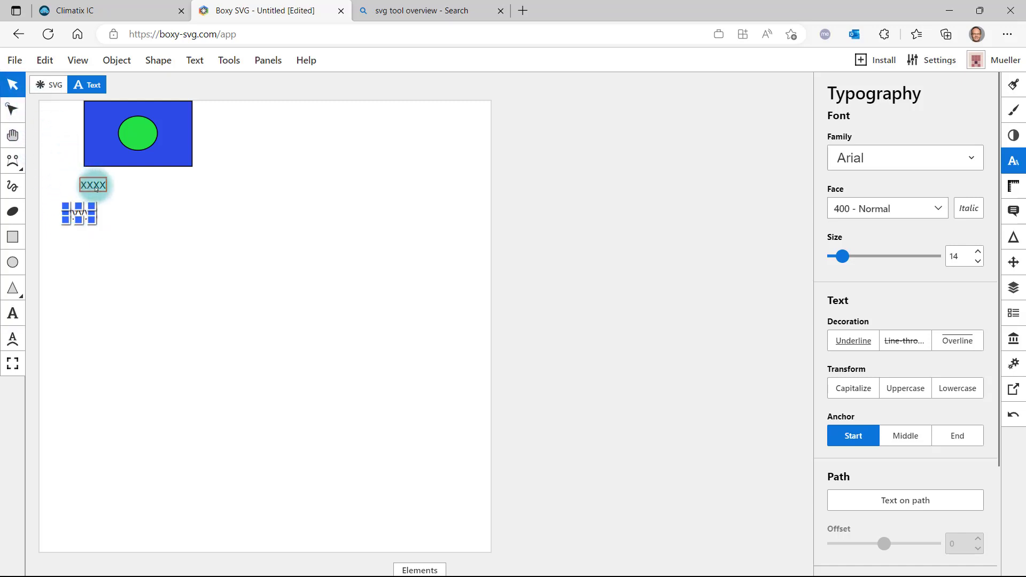
{"action": "left_click_drag", "start_coordinate": [93, 188], "coordinate": [133, 184]}
{"action": "left_click_drag", "start_coordinate": [80, 212], "coordinate": [126, 207]}
Group the rectangle, the ellipse and the xxxx text, leaving the yyyy text ungrouped.
{"action": "left_click_drag", "start_coordinate": [212, 204], "coordinate": [66, 96]}
{"action": "right_click", "coordinate": [92, 117]}
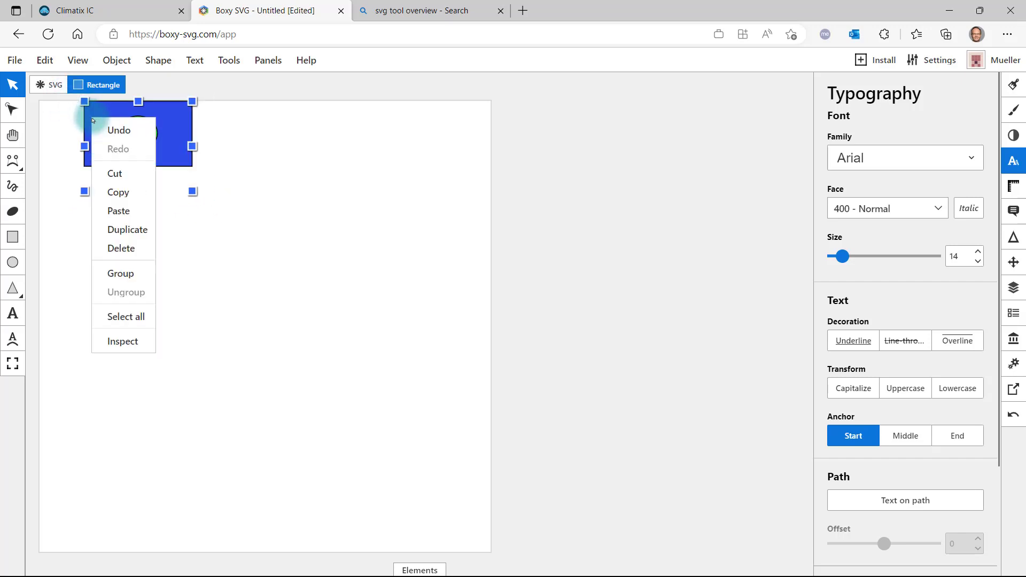
{"action": "left_click", "coordinate": [128, 272]}
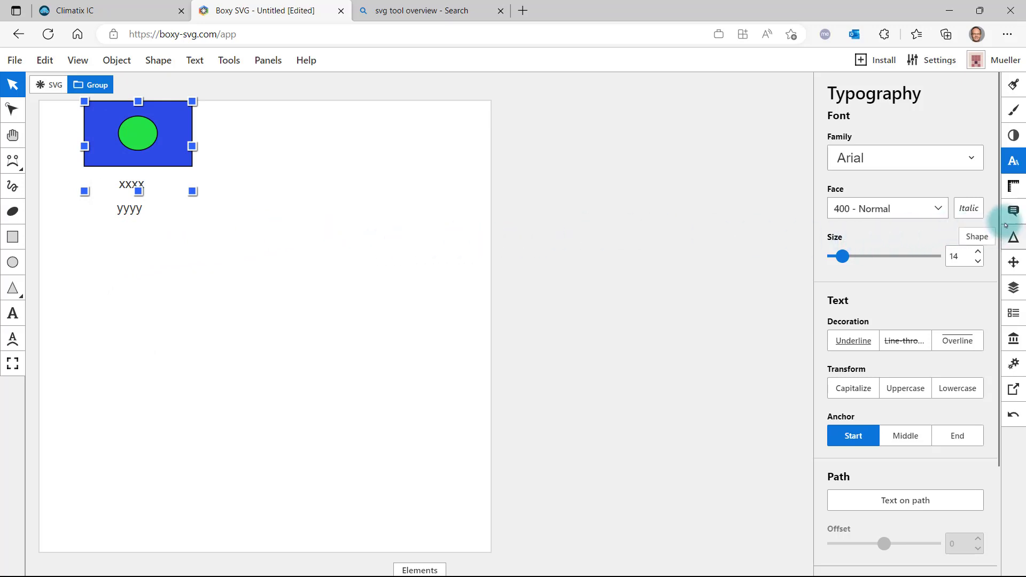
Rename the grouped xxxx text object "Visiblilty" and the ungrouped yyyy text object "Color".
{"action": "left_click", "coordinate": [1015, 293]}
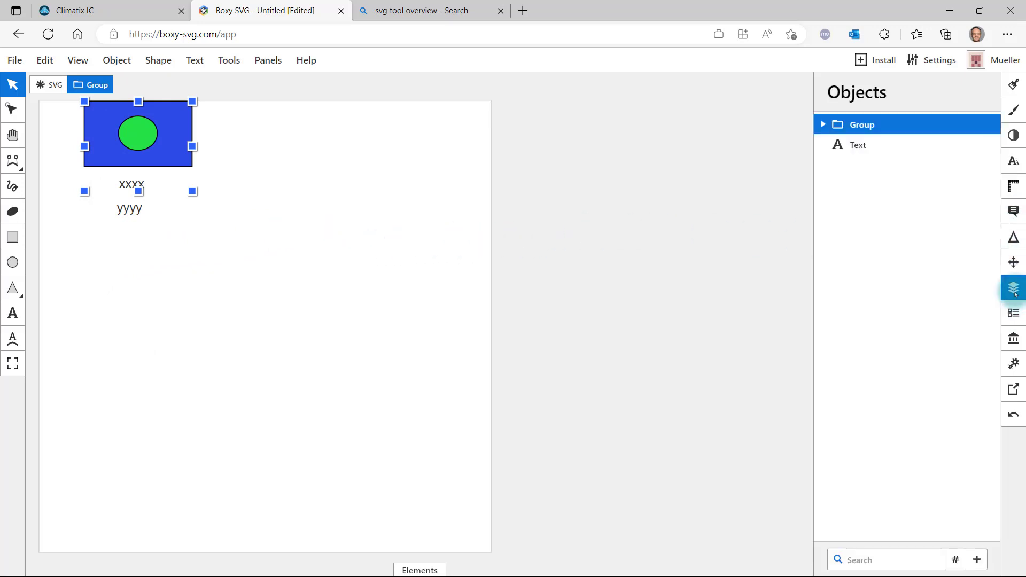
{"action": "left_click", "coordinate": [822, 124]}
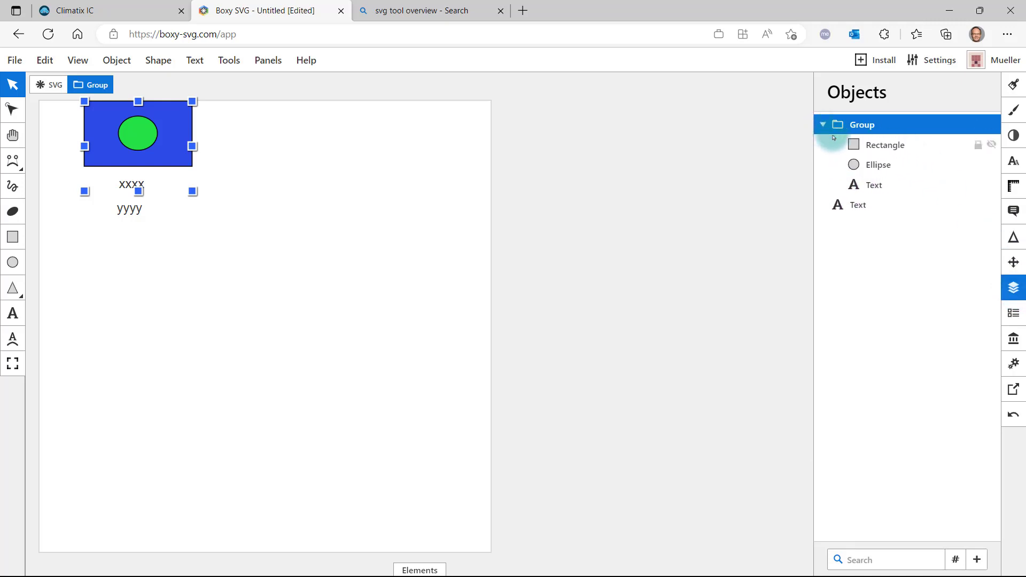
{"action": "left_click", "coordinate": [887, 151]}
{"action": "left_click", "coordinate": [880, 166]}
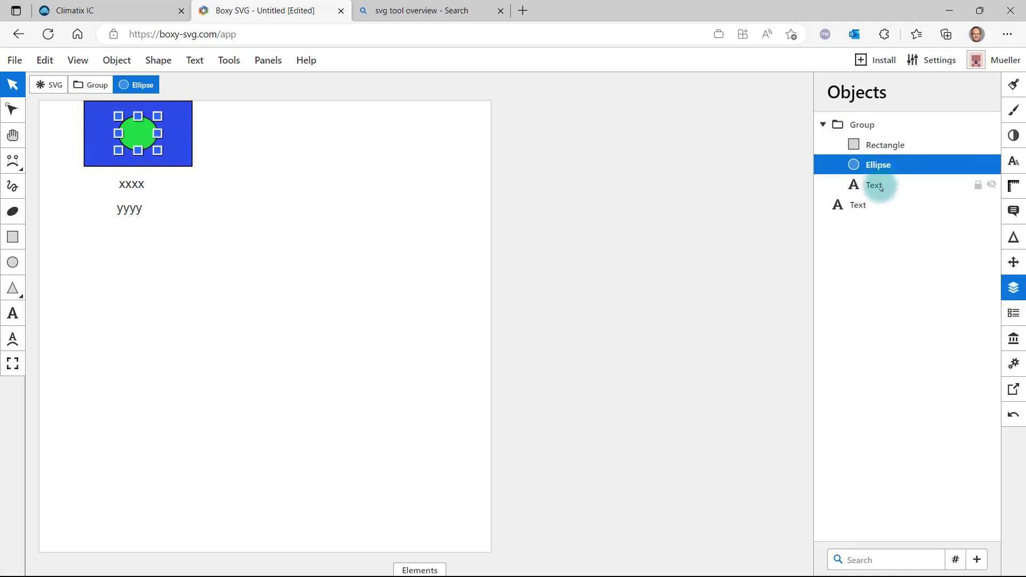
{"action": "left_click", "coordinate": [879, 185]}
{"action": "double_click", "coordinate": [880, 187]}
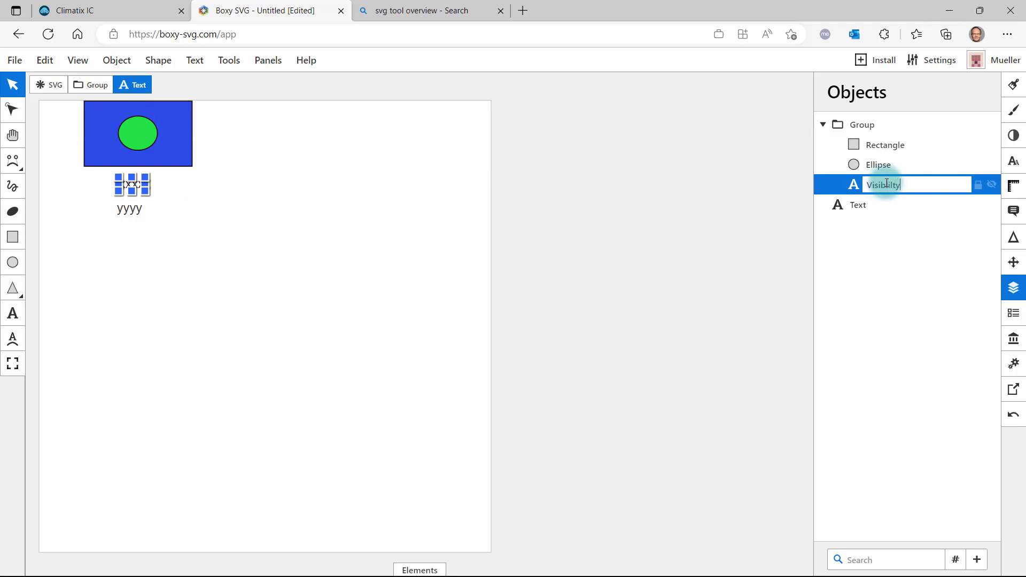
{"action": "left_click", "coordinate": [881, 208]}
{"action": "double_click", "coordinate": [861, 208]}
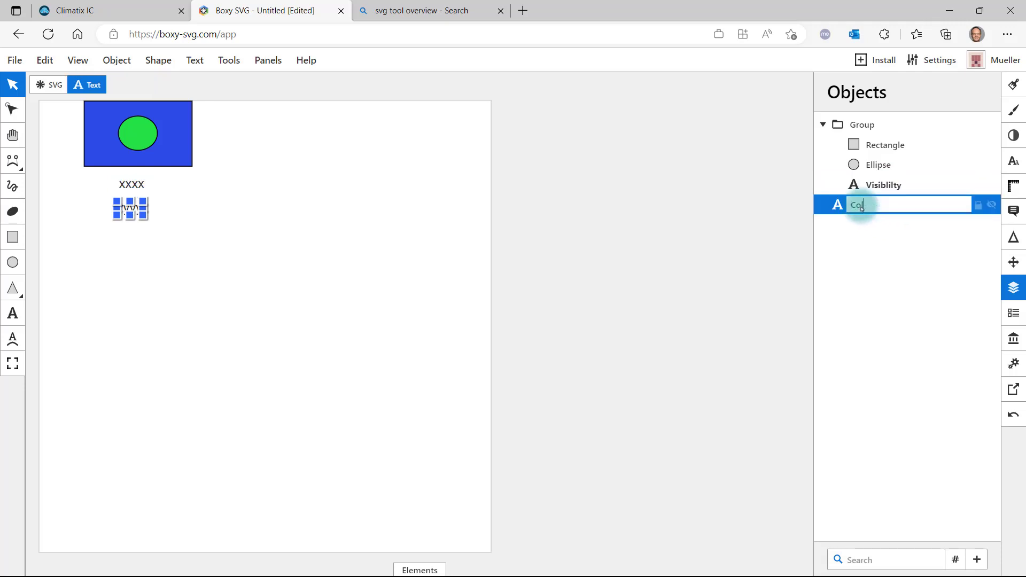
{"action": "left_click", "coordinate": [899, 268]}
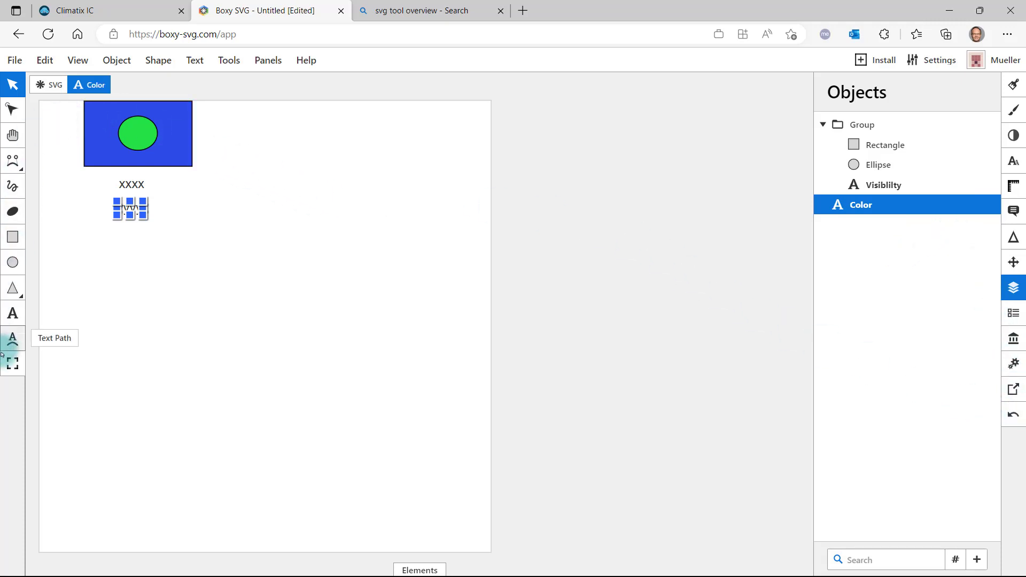
Shrink the default view to a narrow portrait area around the shapes and texts, with empty space below them.
{"action": "left_click", "coordinate": [13, 365]}
{"action": "left_click_drag", "start_coordinate": [491, 555], "coordinate": [236, 370]}
{"action": "left_click_drag", "start_coordinate": [42, 366], "coordinate": [68, 365]}
{"action": "left_click_drag", "start_coordinate": [235, 367], "coordinate": [216, 360]}
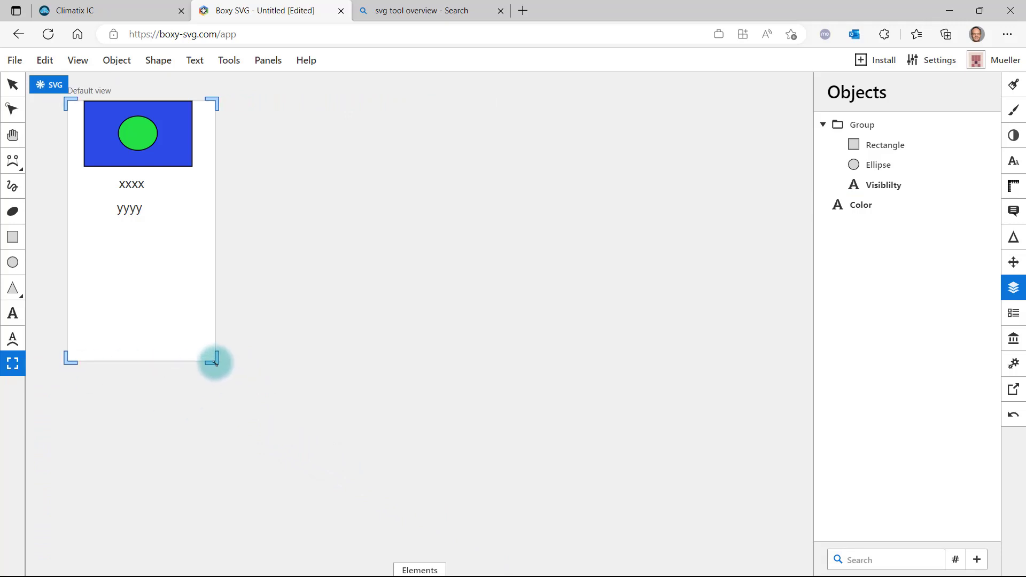
Export the drawing's view area as a responsive SVG file.
{"action": "left_click", "coordinate": [1013, 389]}
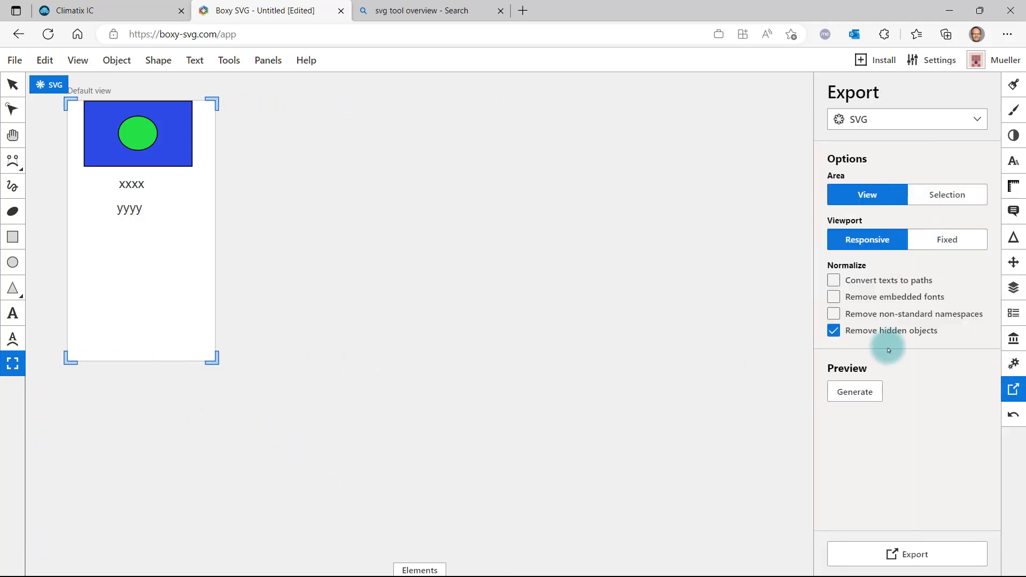
{"action": "left_click", "coordinate": [904, 554]}
{"action": "left_click", "coordinate": [910, 105]}
{"action": "left_click", "coordinate": [905, 129]}
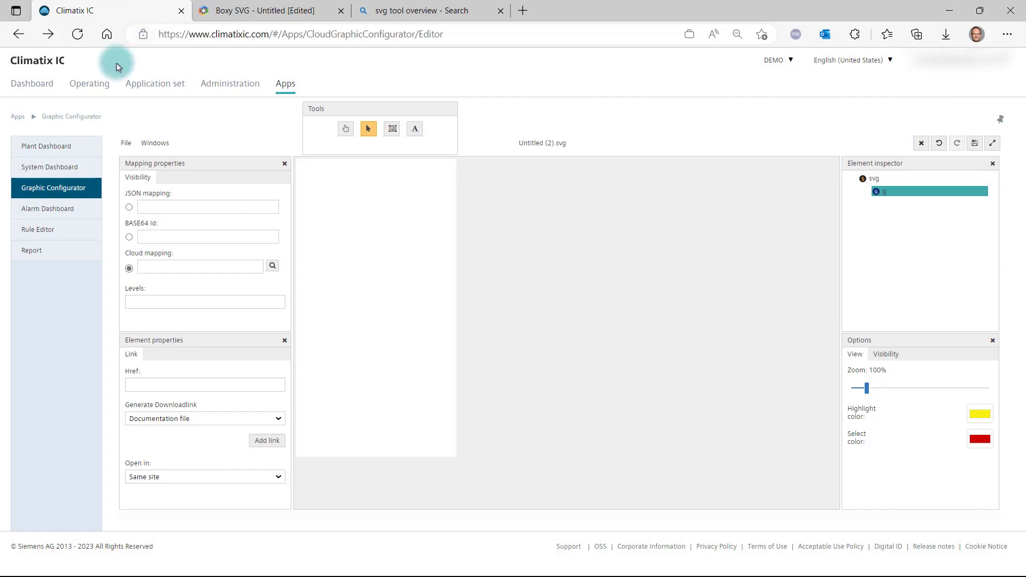
In the Climatix IC Graphic Configurator, import the image Untitled.svg from the Downloads folder.
{"action": "left_click", "coordinate": [127, 144]}
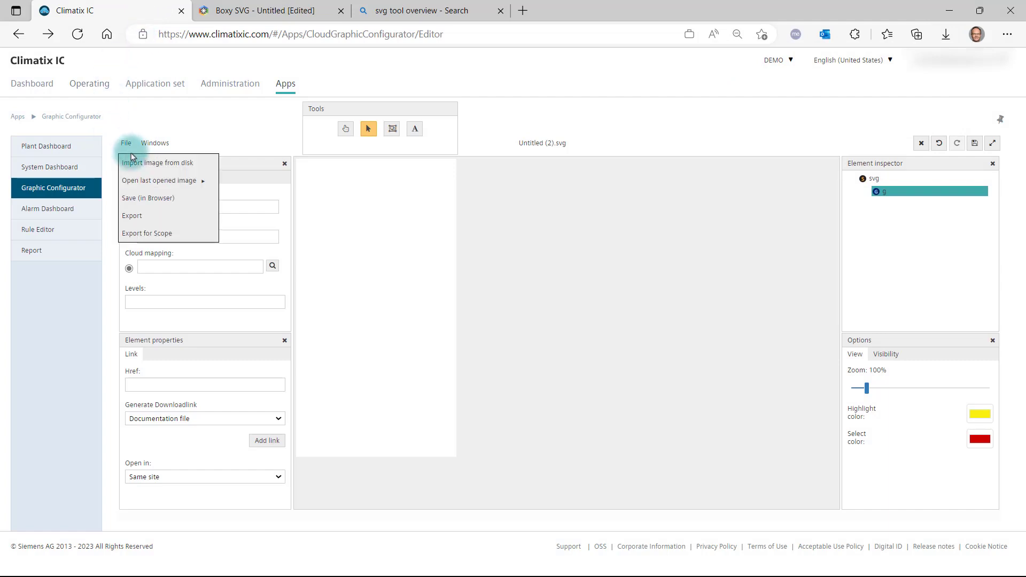
{"action": "left_click", "coordinate": [135, 166]}
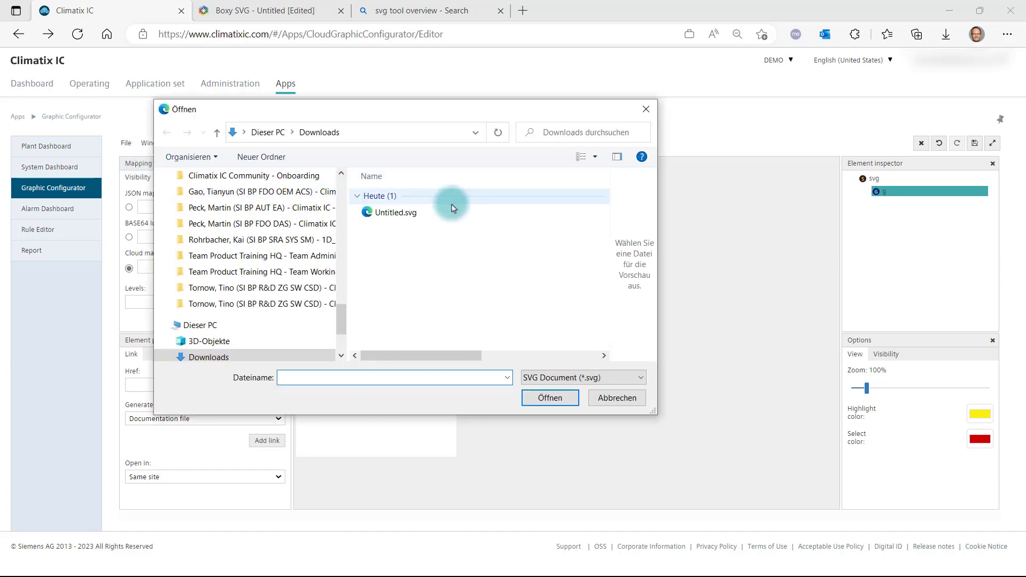
{"action": "left_click", "coordinate": [408, 213]}
{"action": "left_click", "coordinate": [570, 402]}
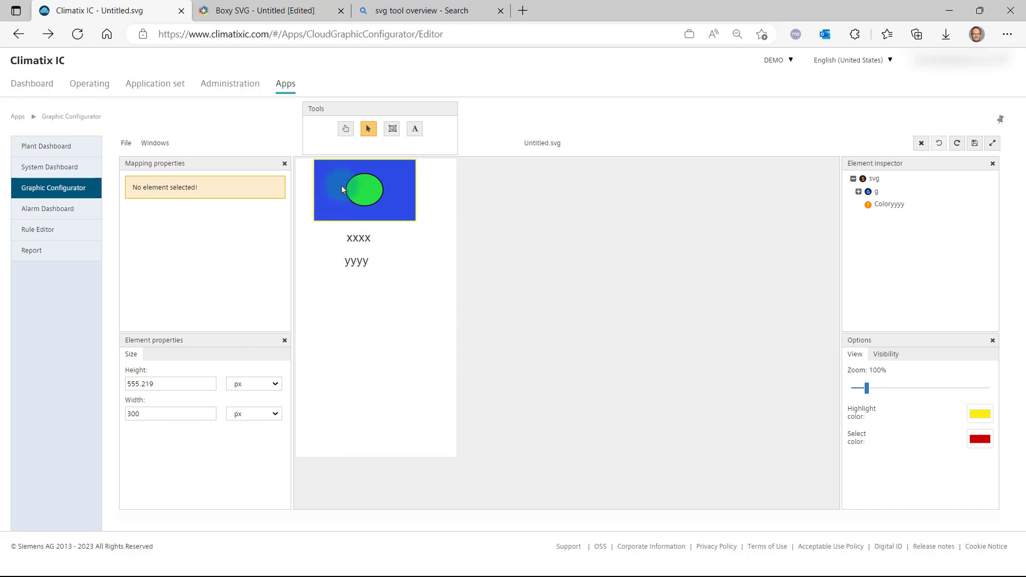
Shift the imported graphic slightly on the work area and select its green ellipse as a single element.
{"action": "left_click", "coordinate": [347, 129]}
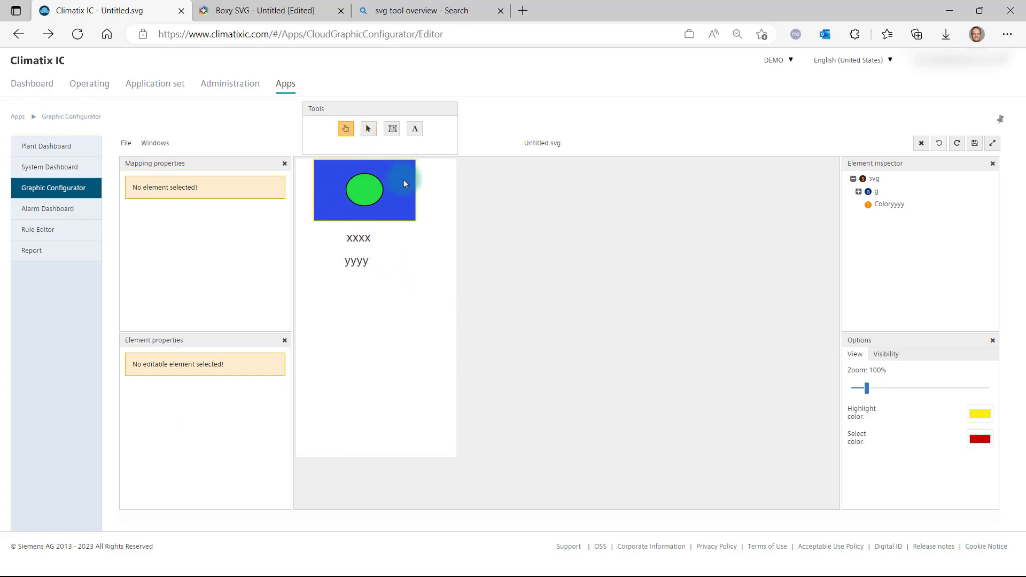
{"action": "mouse_move", "coordinate": [426, 188]}
{"action": "left_mouse_down"}
{"action": "mouse_move", "coordinate": [460, 246]}
{"action": "mouse_move", "coordinate": [426, 184]}
{"action": "left_mouse_up"}
{"action": "left_click", "coordinate": [368, 129]}
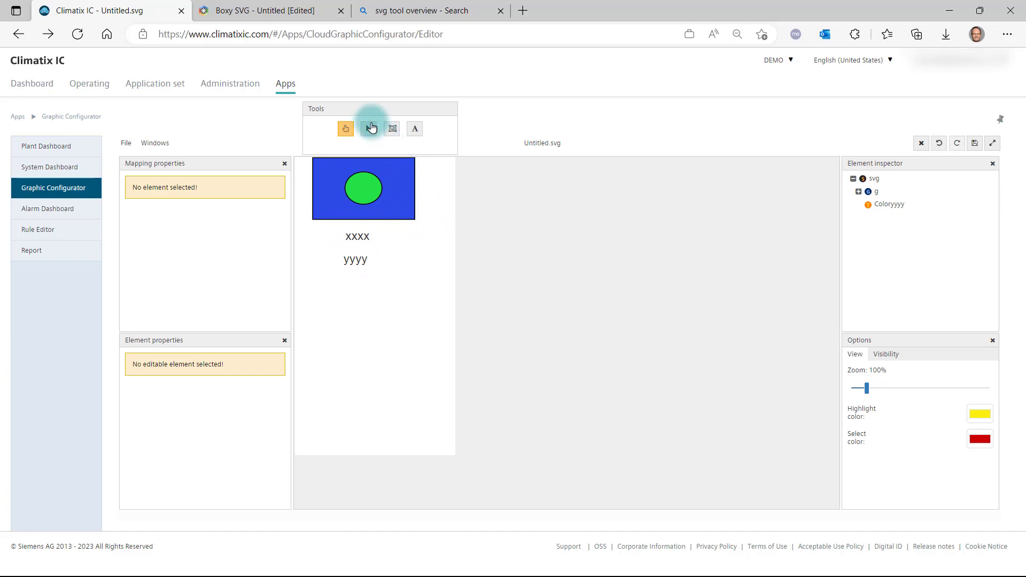
{"action": "left_click", "coordinate": [367, 190]}
Select the whole group containing the blue rectangle, green ellipse and xxxx text using the group selection tool.
{"action": "left_click", "coordinate": [391, 129]}
{"action": "left_click", "coordinate": [401, 270]}
{"action": "left_click", "coordinate": [397, 202]}
{"action": "mouse_move", "coordinate": [397, 178]}
{"action": "left_mouse_down"}
{"action": "mouse_move", "coordinate": [412, 229]}
{"action": "mouse_move", "coordinate": [399, 178]}
{"action": "left_mouse_up"}
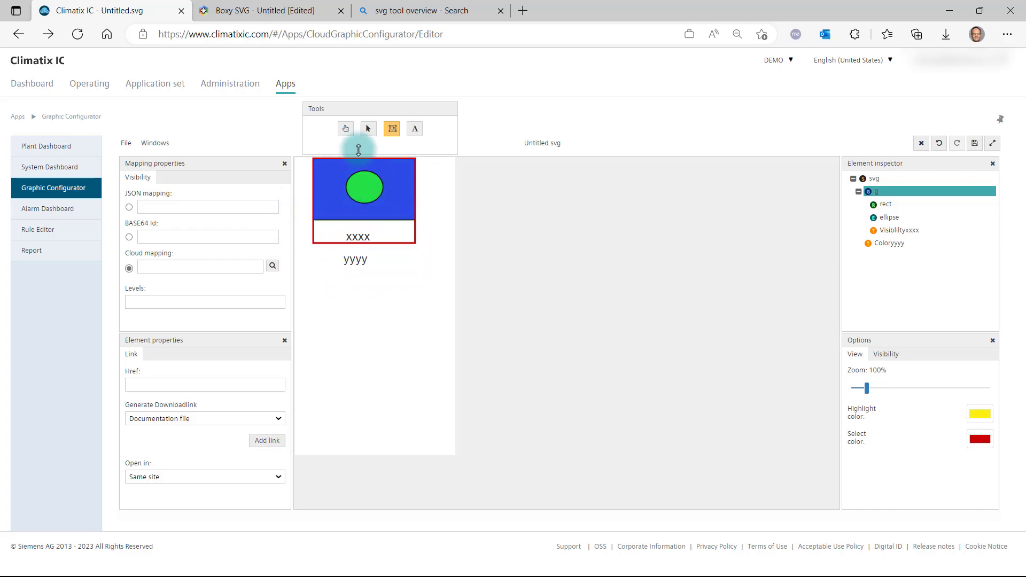
Add two new text elements reading xxxx and yyyy in the blank area below the existing labels.
{"action": "left_click", "coordinate": [416, 131]}
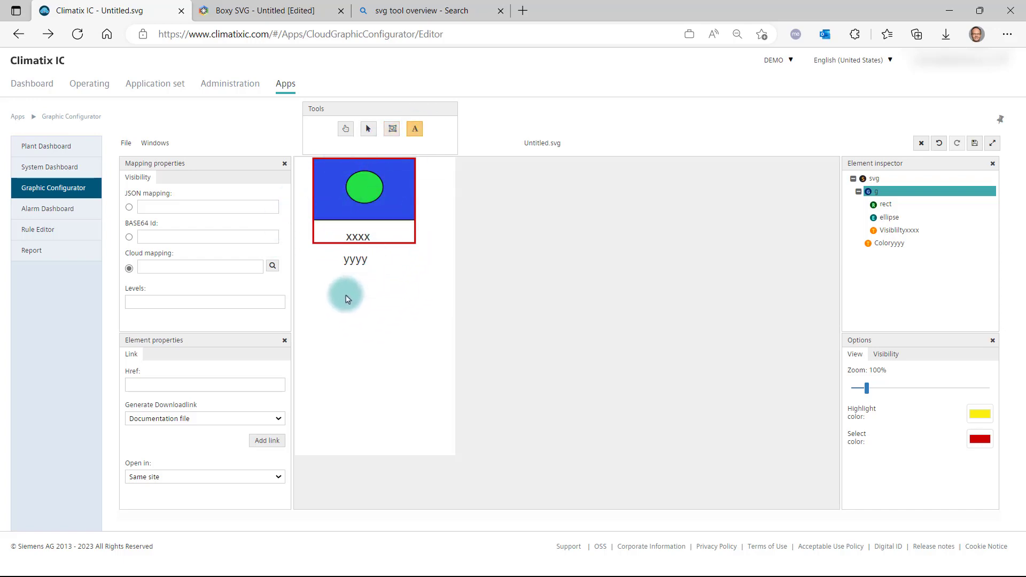
{"action": "left_click", "coordinate": [345, 291]}
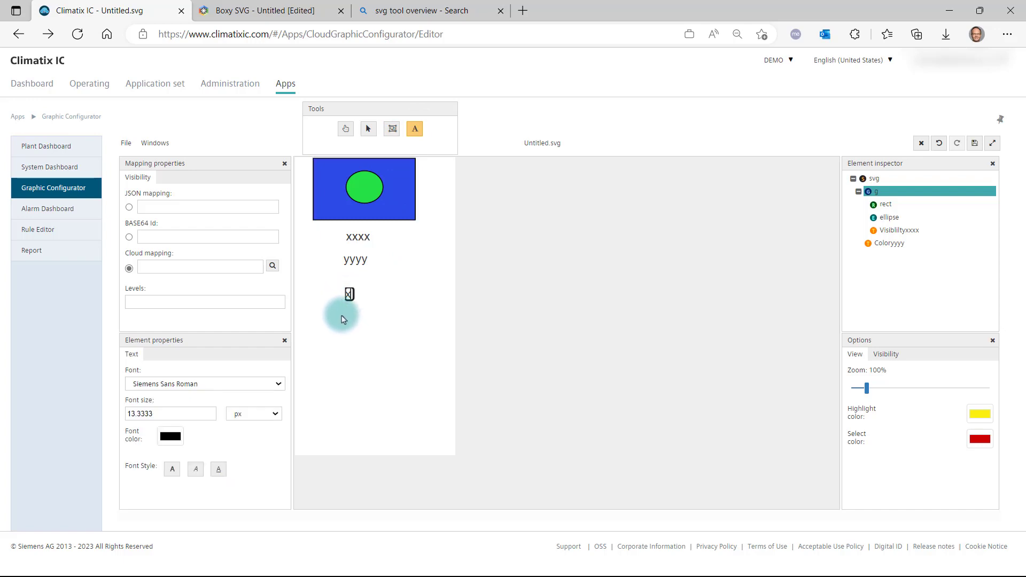
{"action": "left_click", "coordinate": [352, 329]}
{"action": "left_click", "coordinate": [369, 129]}
{"action": "left_click", "coordinate": [414, 129]}
{"action": "left_click", "coordinate": [351, 338]}
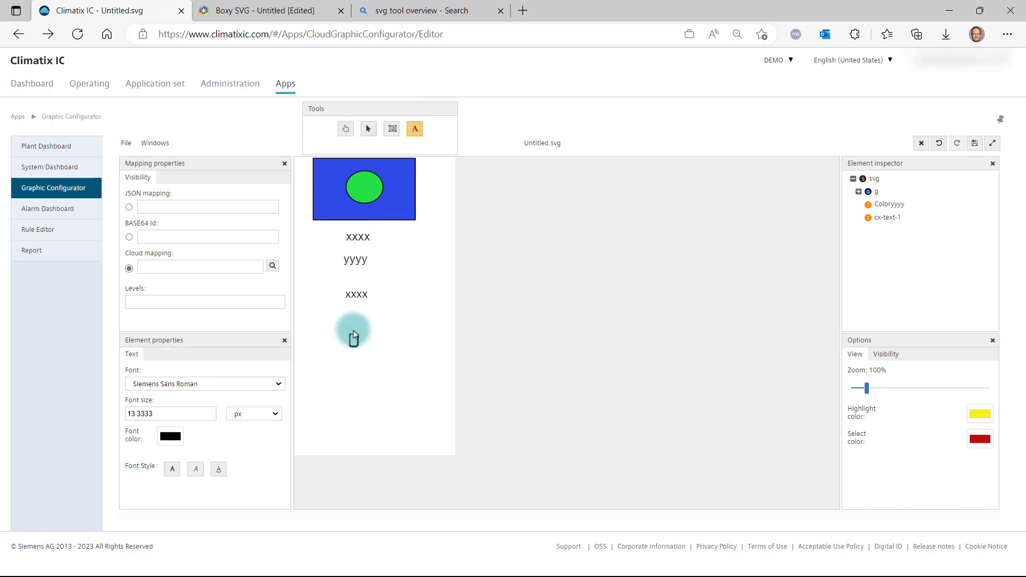
{"action": "left_click", "coordinate": [376, 130]}
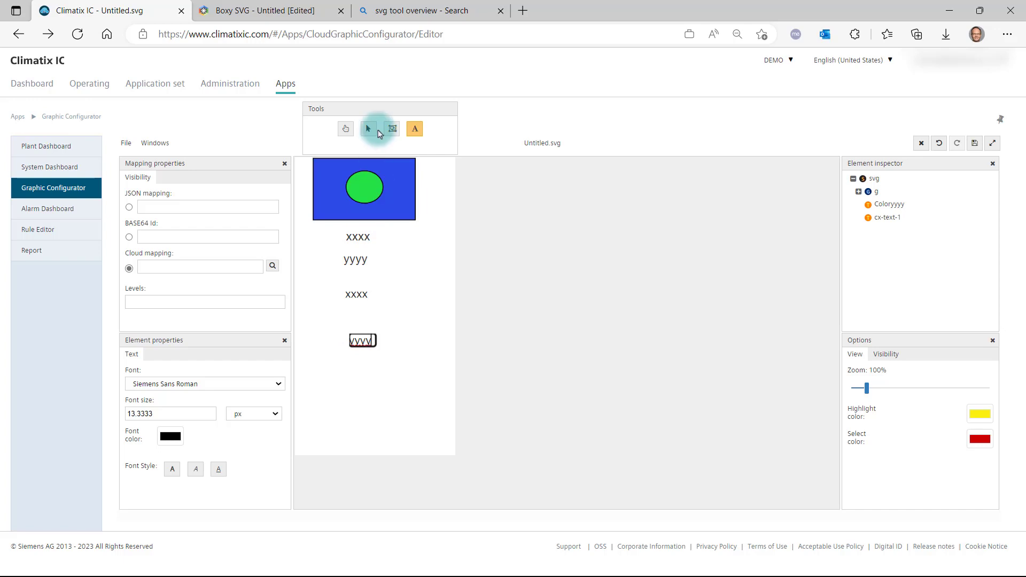
Delete the imported yyyy text, and stack the new yyyy and xxxx texts directly below the group's xxxx label.
{"action": "left_click", "coordinate": [352, 261]}
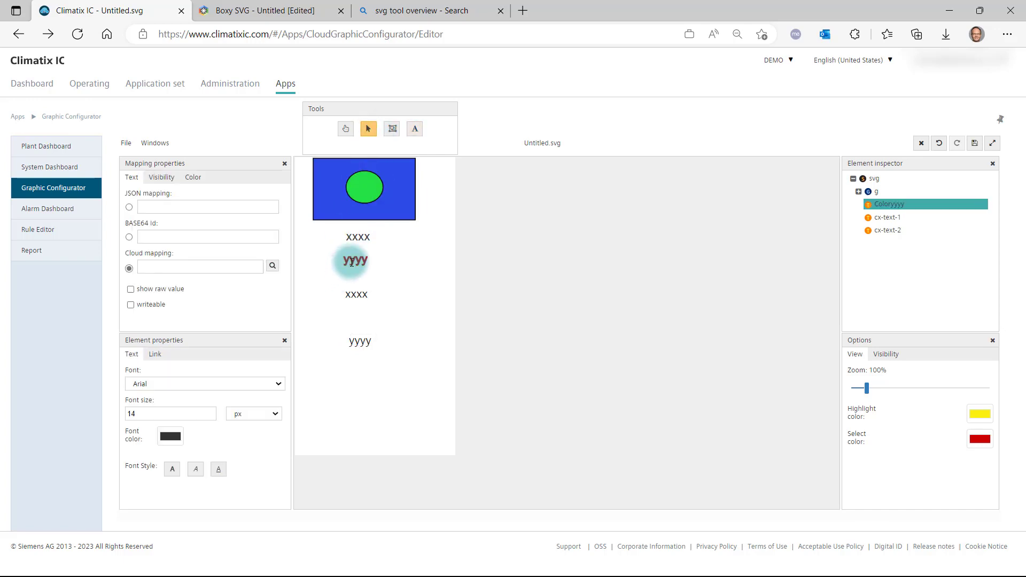
{"action": "key", "text": "Delete"}
{"action": "mouse_move", "coordinate": [357, 292]}
{"action": "left_mouse_down"}
{"action": "mouse_move", "coordinate": [363, 266]}
{"action": "mouse_move", "coordinate": [357, 282]}
{"action": "left_mouse_up"}
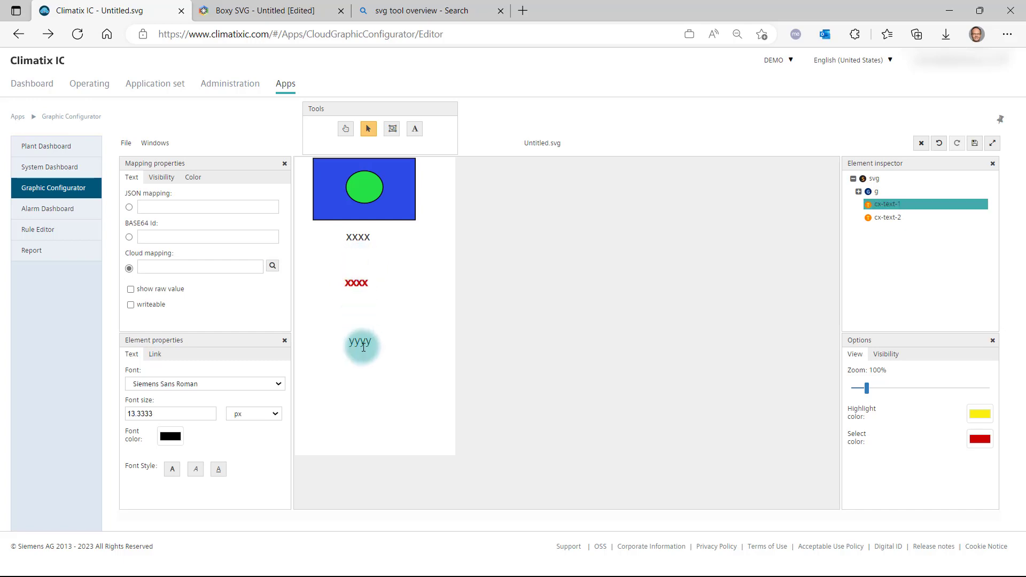
{"action": "left_click_drag", "start_coordinate": [362, 350], "coordinate": [361, 266]}
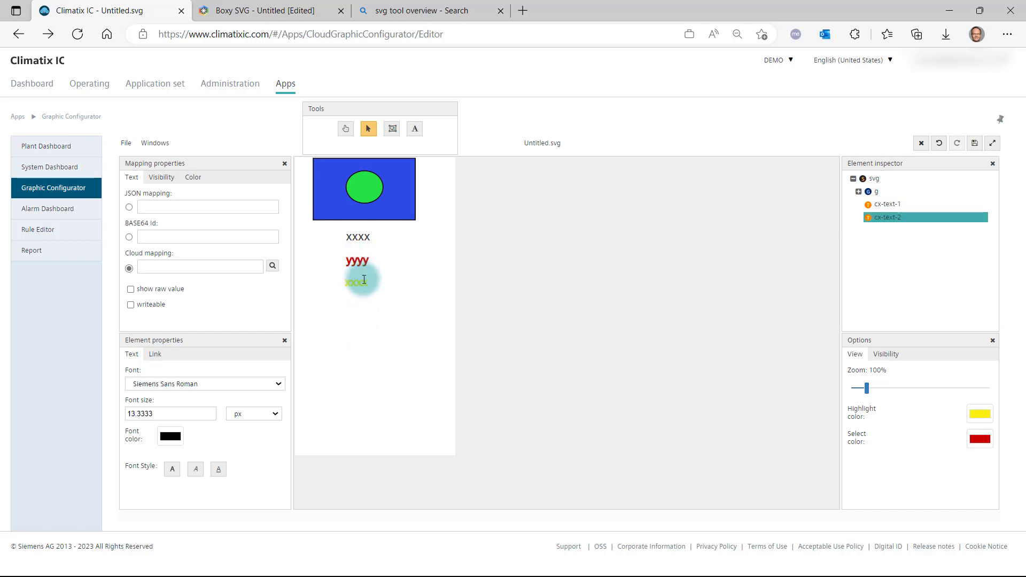
{"action": "left_click", "coordinate": [366, 283]}
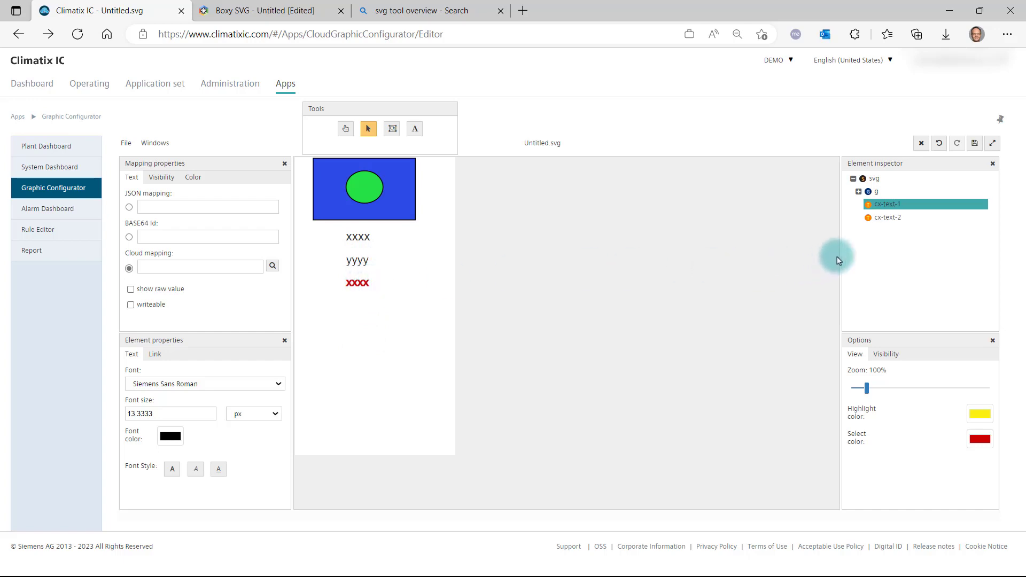
In the element tree, rename the group g as group and its text element Visibliltyxxxx as Visiblilty.
{"action": "left_click", "coordinate": [858, 192]}
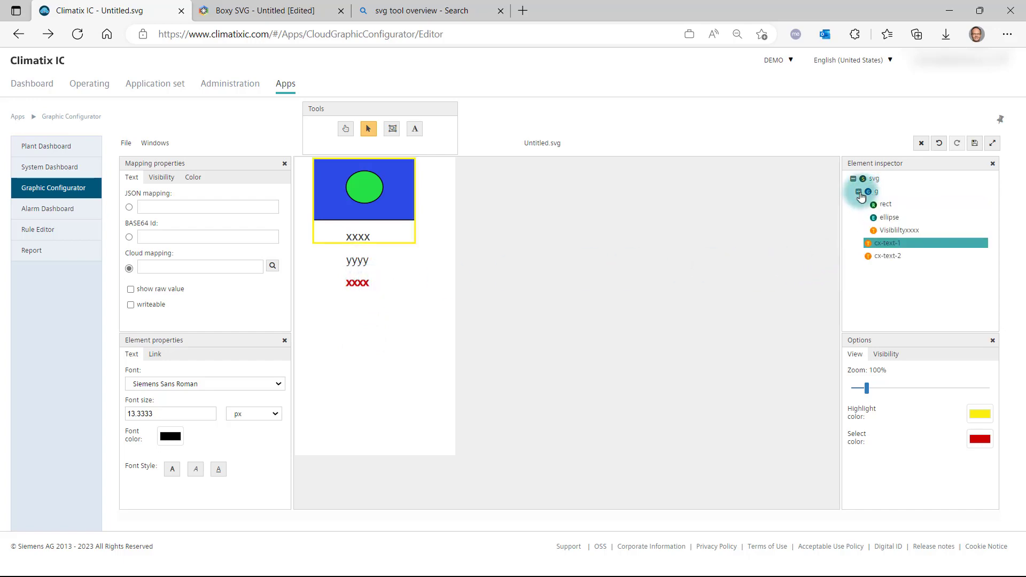
{"action": "left_click", "coordinate": [876, 193]}
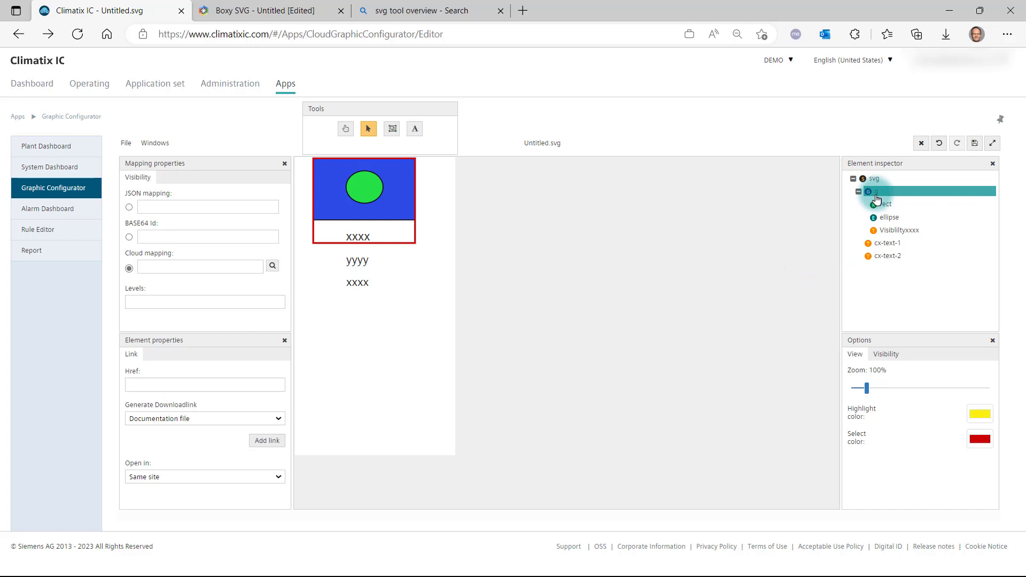
{"action": "left_click", "coordinate": [901, 193]}
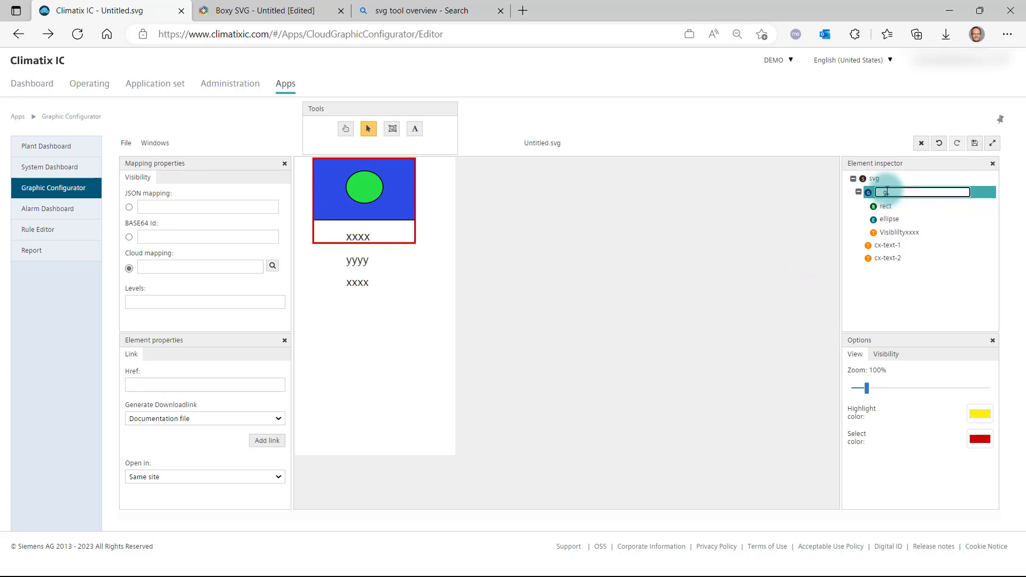
{"action": "left_click_drag", "start_coordinate": [886, 192], "coordinate": [1000, 193]}
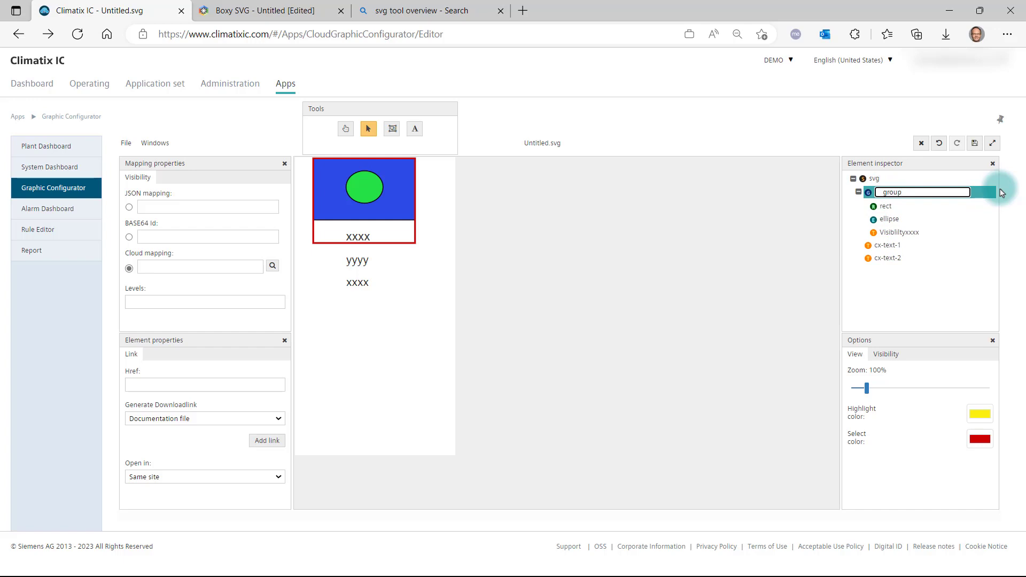
{"action": "left_click", "coordinate": [910, 237]}
{"action": "left_click", "coordinate": [910, 238]}
{"action": "left_click", "coordinate": [948, 230]}
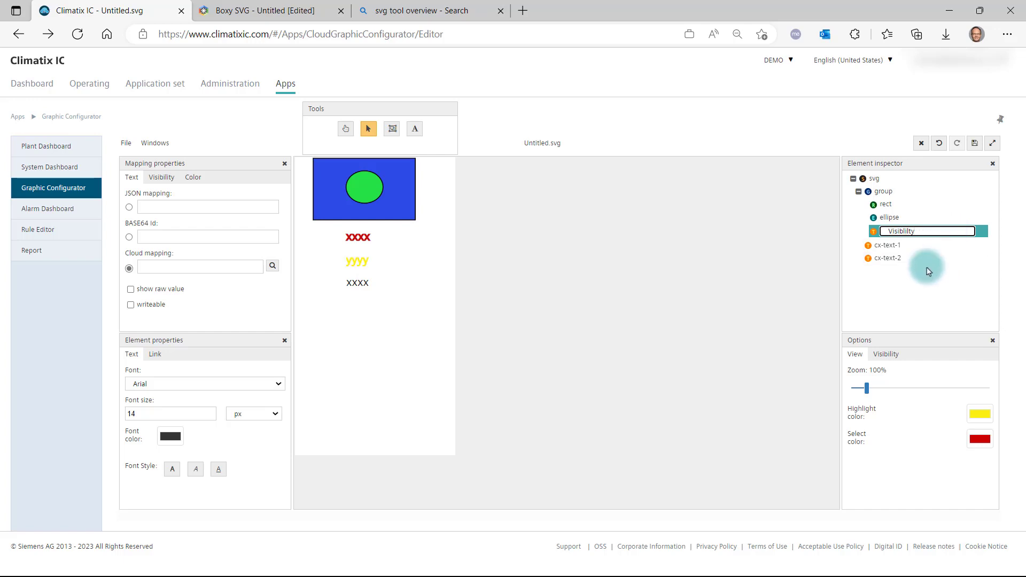
Rename the text element cx-text-1 as color and cx-text-2 as visibility.
{"action": "left_click", "coordinate": [894, 245]}
{"action": "left_click", "coordinate": [895, 246]}
{"action": "type", "text": "color"}
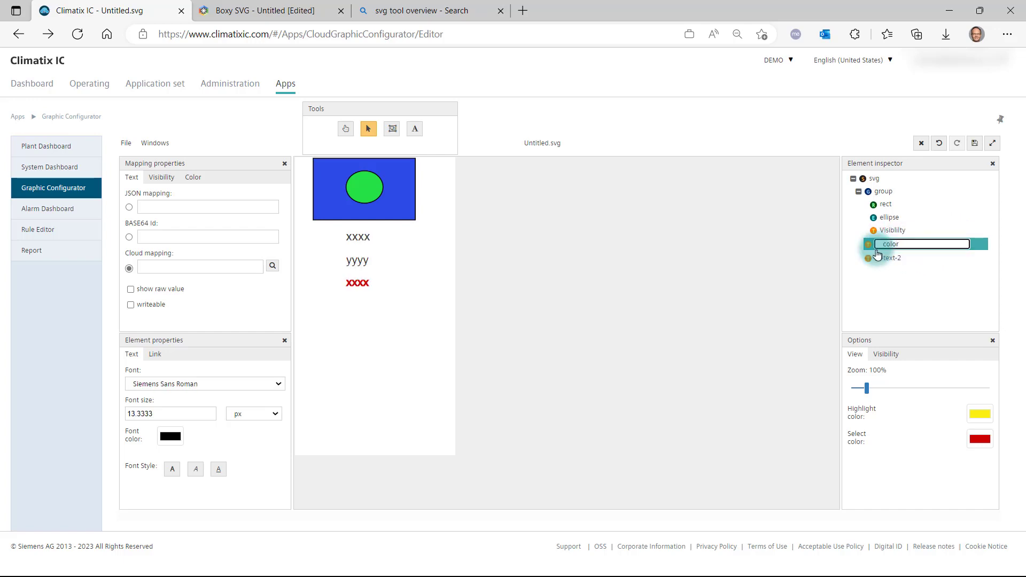
{"action": "left_click", "coordinate": [879, 257]}
{"action": "left_click", "coordinate": [887, 257]}
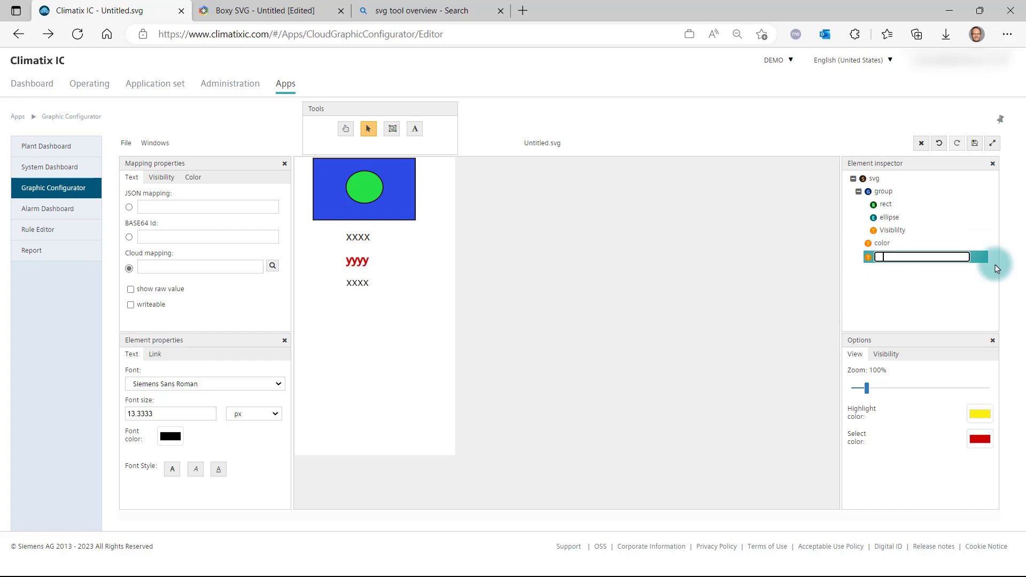
{"action": "type", "text": "visibility"}
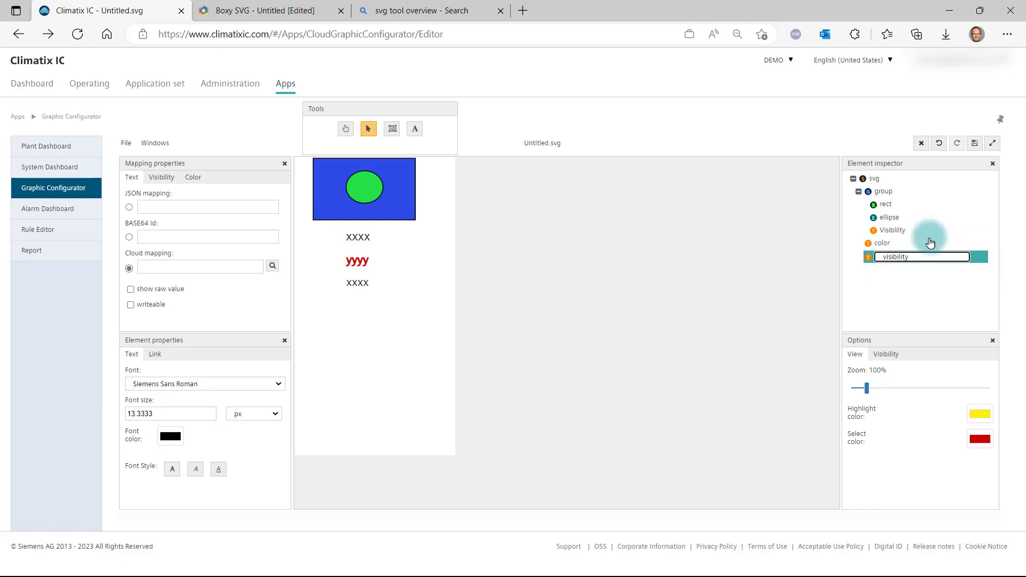
Zoom the graphic to 190% and set the highlight color to green.
{"action": "left_click", "coordinate": [148, 151]}
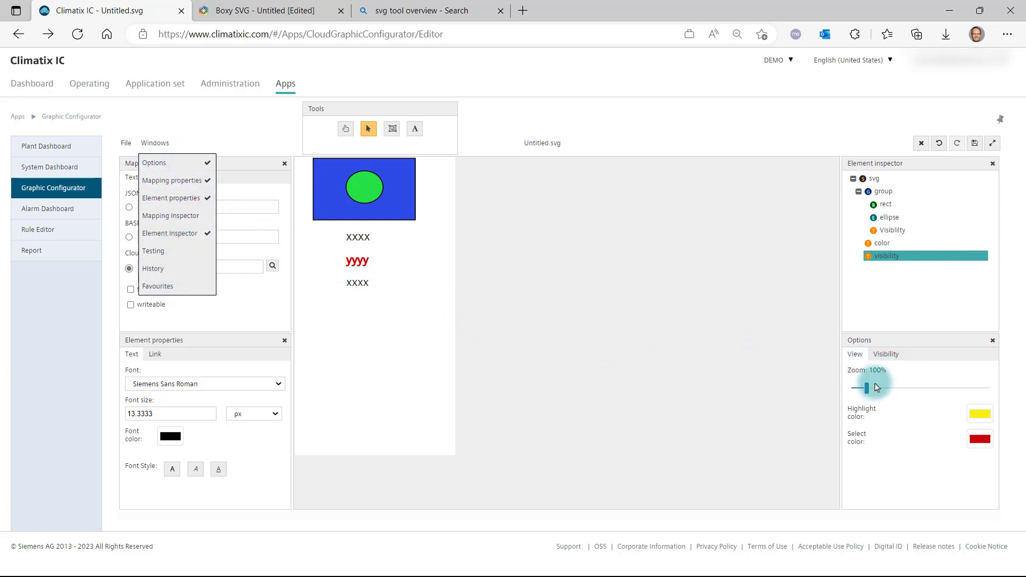
{"action": "left_click_drag", "start_coordinate": [867, 389], "coordinate": [878, 392]}
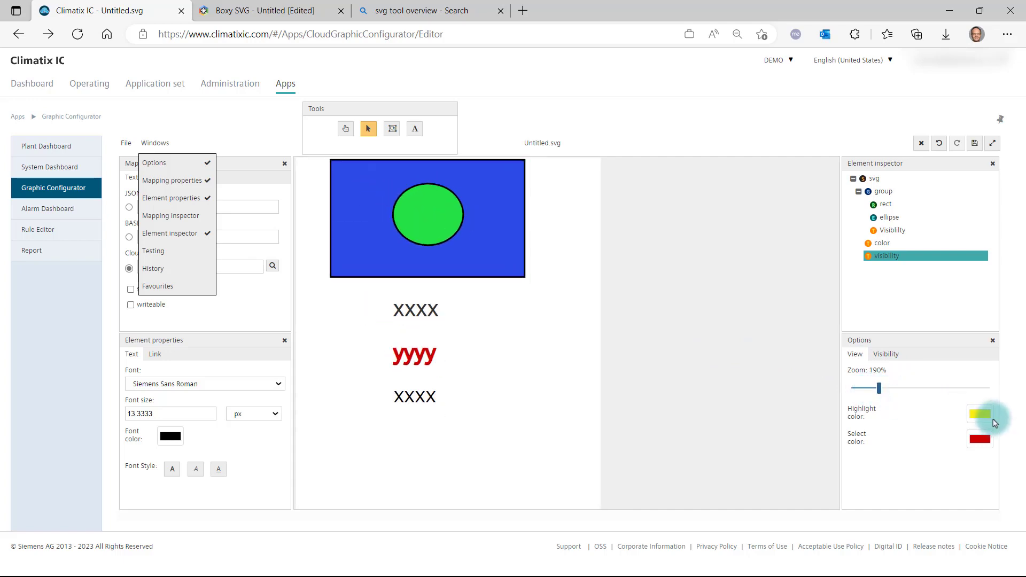
{"action": "left_click", "coordinate": [980, 415]}
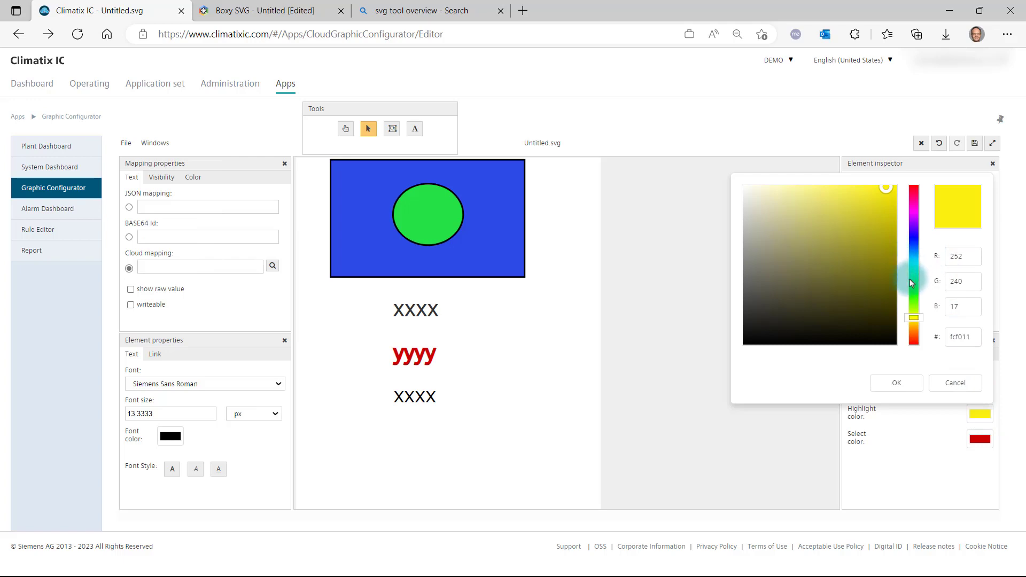
{"action": "left_click", "coordinate": [911, 302]}
{"action": "left_click", "coordinate": [897, 383]}
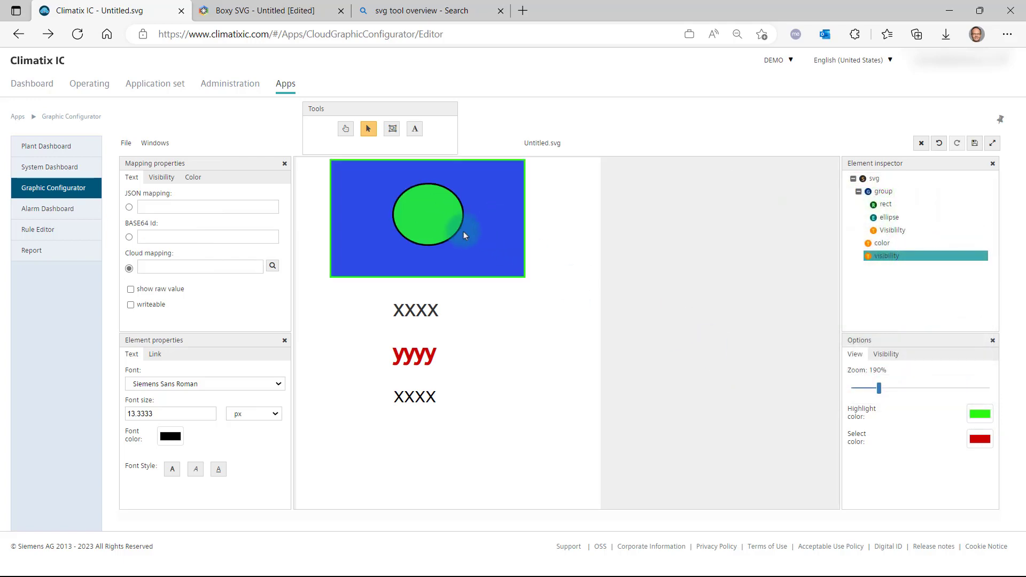
Look at the visibility options of the graphic editor.
{"action": "left_click", "coordinate": [882, 355]}
{"action": "left_click", "coordinate": [877, 384]}
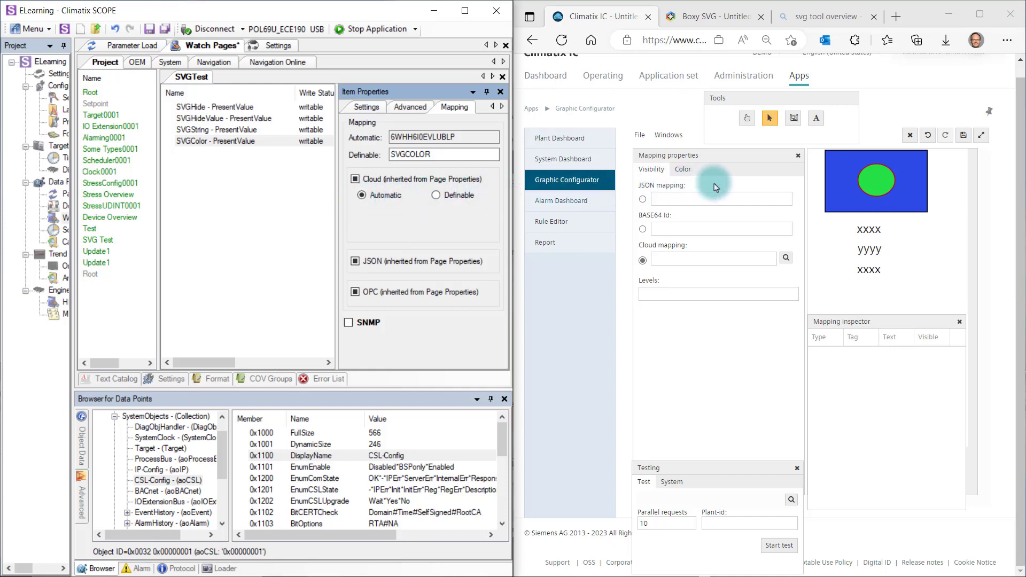
Map the SVGColor data point from Climatix SCOPE to the green ellipse's color, using the JSON mapping SVGCOLOR.
{"action": "left_click", "coordinate": [881, 182]}
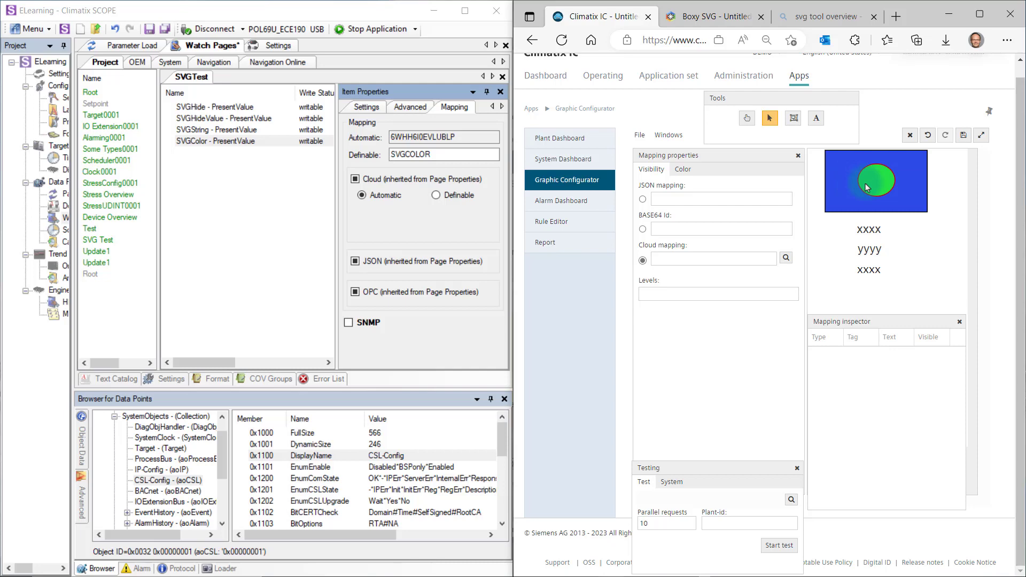
{"action": "left_click", "coordinate": [682, 169]}
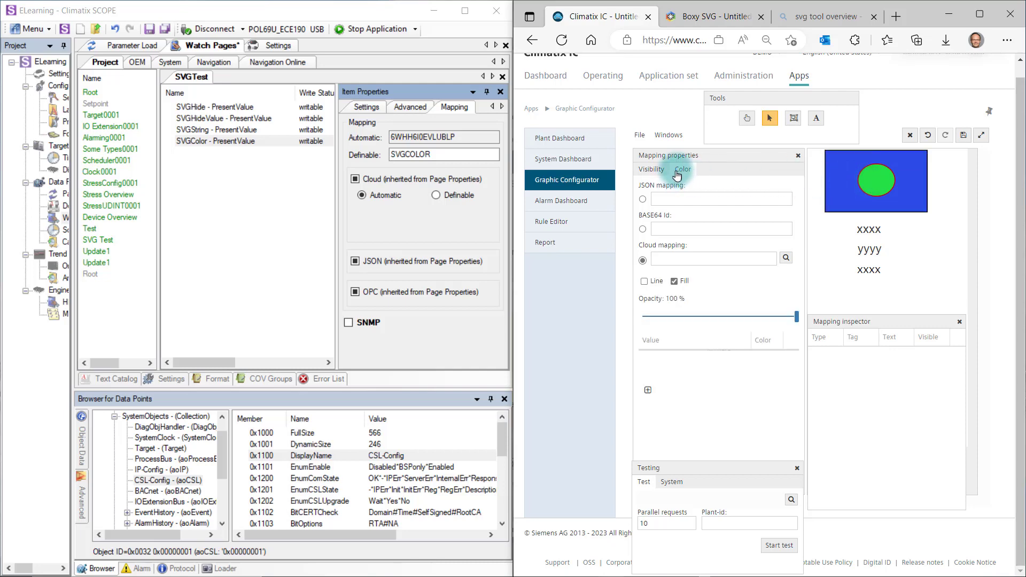
{"action": "left_click", "coordinate": [256, 141]}
{"action": "left_click_drag", "start_coordinate": [490, 178], "coordinate": [678, 208]}
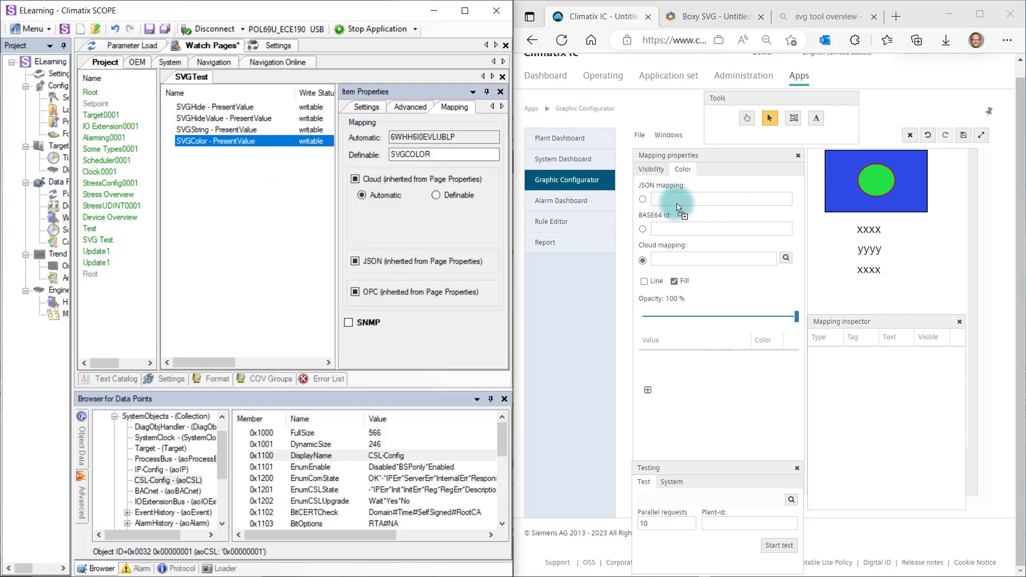
{"action": "left_click_drag", "start_coordinate": [677, 207], "coordinate": [679, 209]}
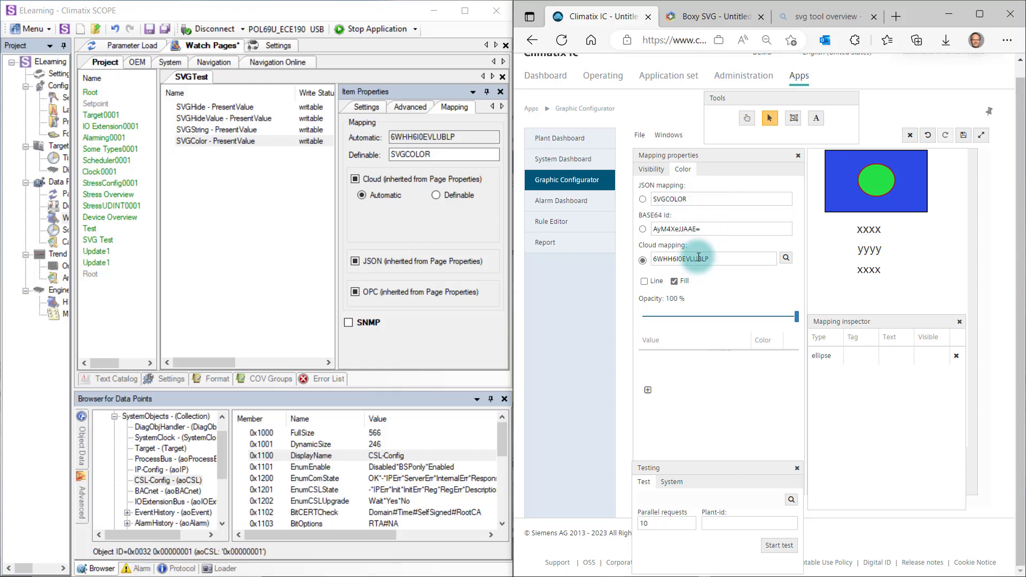
{"action": "left_click", "coordinate": [643, 200]}
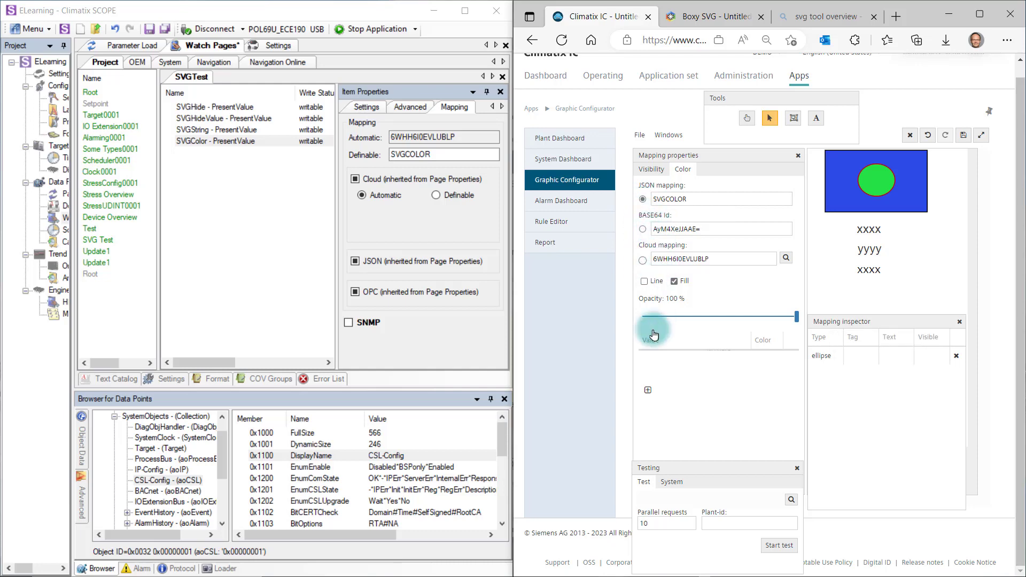
Add a color rule to the ellipse that assigns red (e51212) to the value 10.
{"action": "left_click", "coordinate": [647, 391]}
{"action": "left_click", "coordinate": [721, 359]}
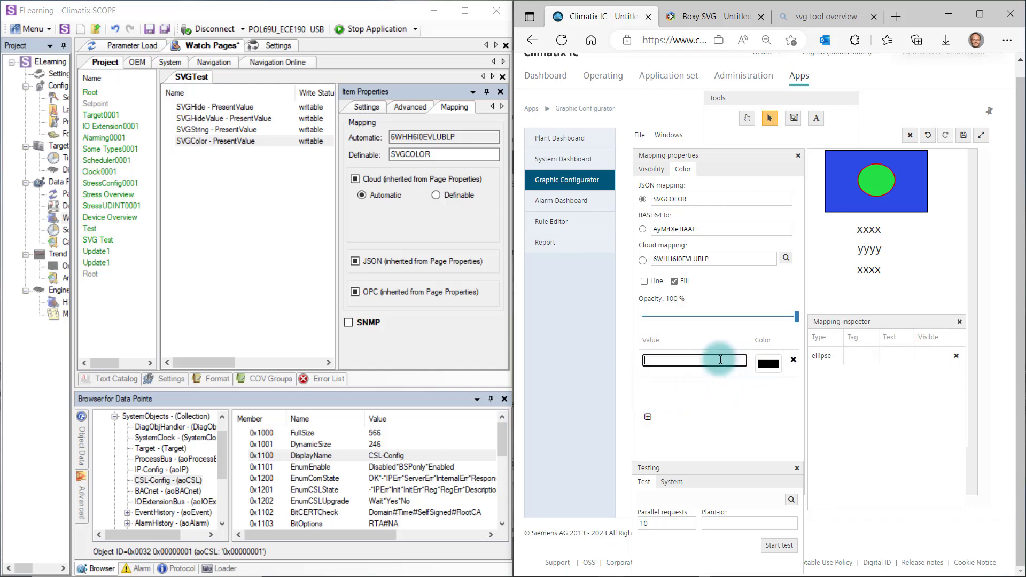
{"action": "type", "text": "10"}
{"action": "left_click", "coordinate": [769, 364]}
{"action": "left_click", "coordinate": [703, 290]}
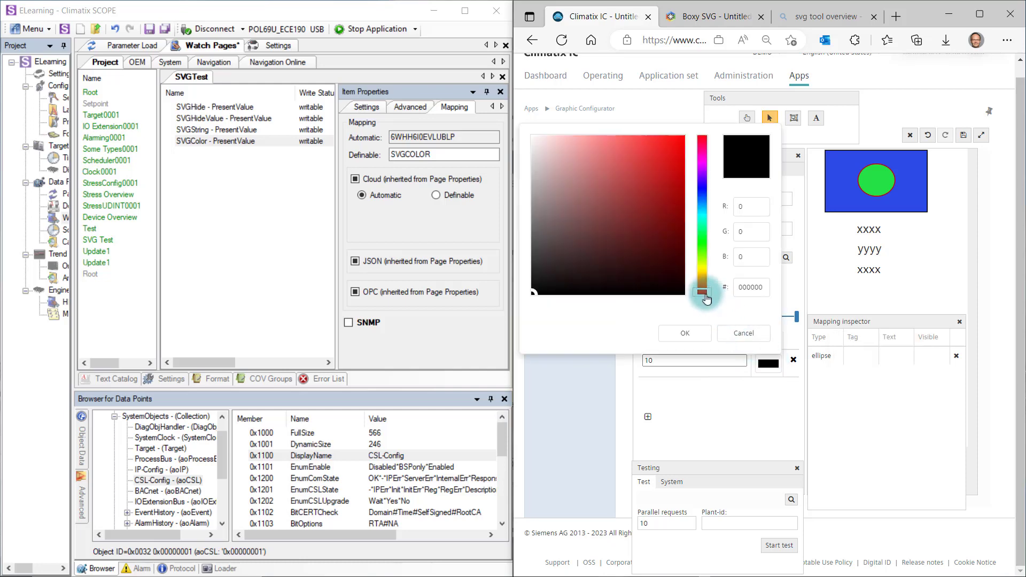
{"action": "left_click", "coordinate": [672, 151]}
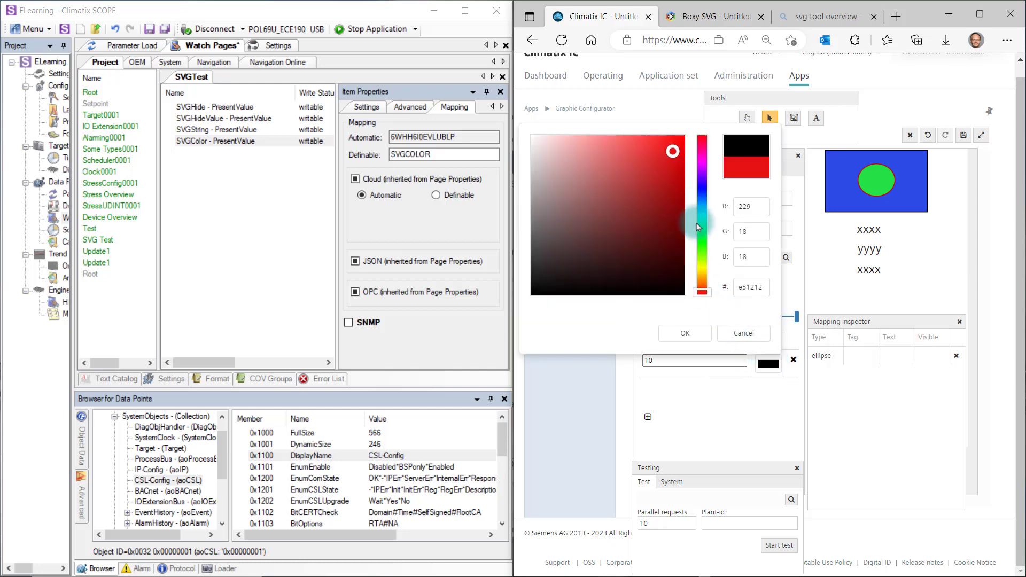
{"action": "left_click", "coordinate": [692, 334]}
Add a second color rule to the ellipse that assigns magenta to the value 20.
{"action": "left_click", "coordinate": [648, 418]}
{"action": "left_click", "coordinate": [658, 397]}
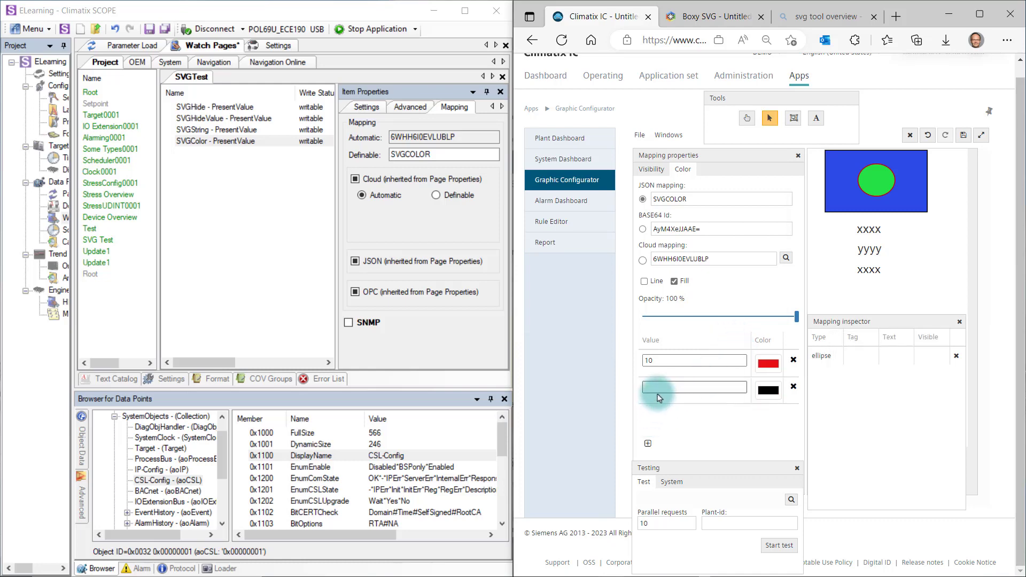
{"action": "type", "text": "20"}
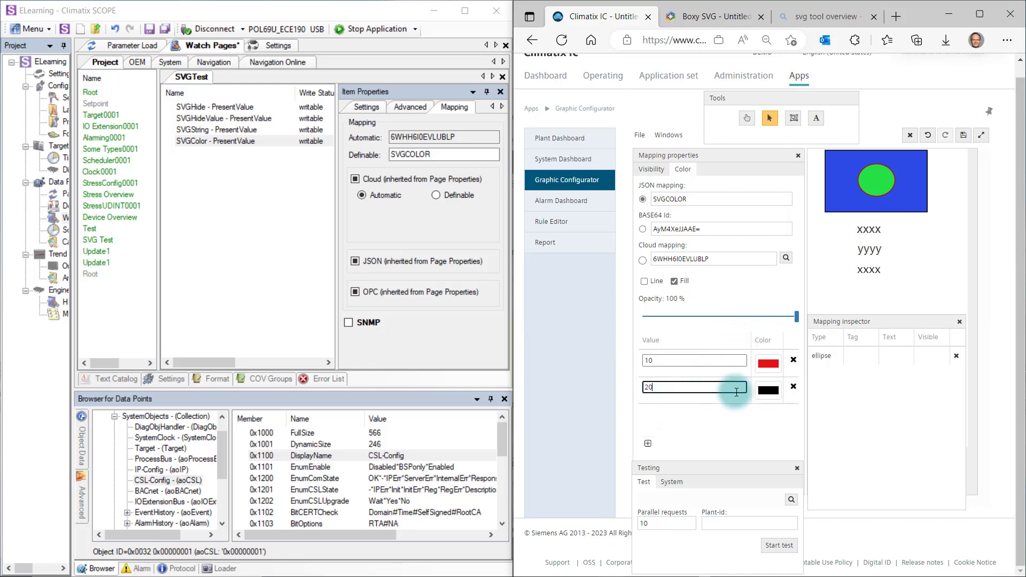
{"action": "left_click", "coordinate": [767, 390]}
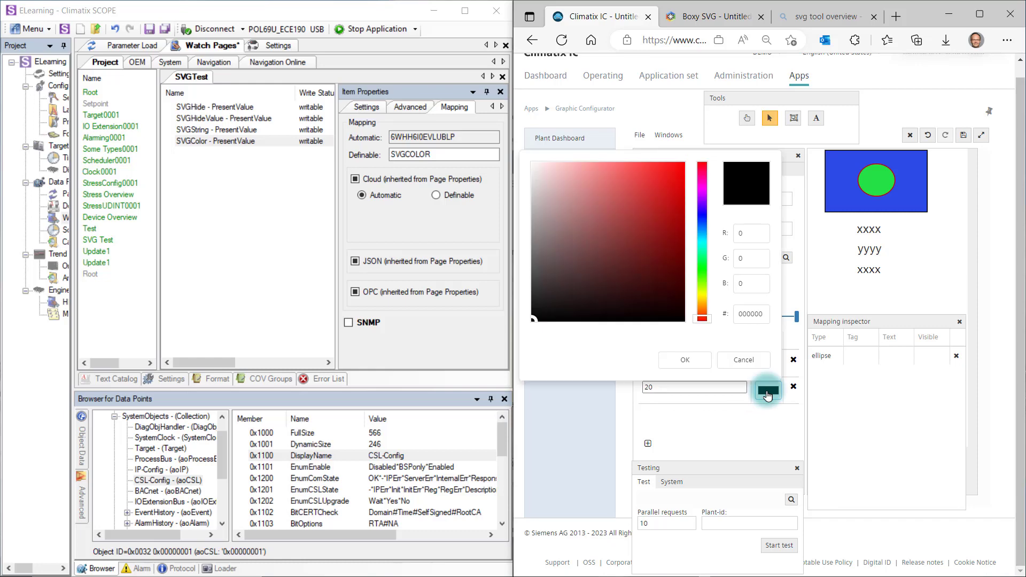
{"action": "left_click", "coordinate": [702, 182]}
{"action": "left_click", "coordinate": [684, 164]}
{"action": "left_click", "coordinate": [689, 358]}
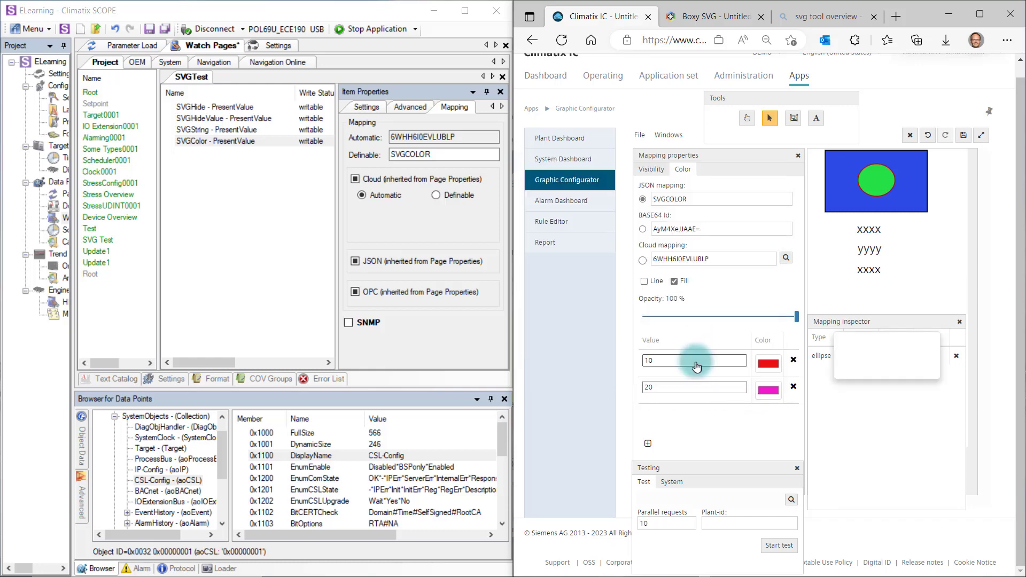
Map the SVGColor data point from Climatix SCOPE to the yyyy text, using the JSON mapping SVGCOLOR.
{"action": "left_click", "coordinate": [871, 251]}
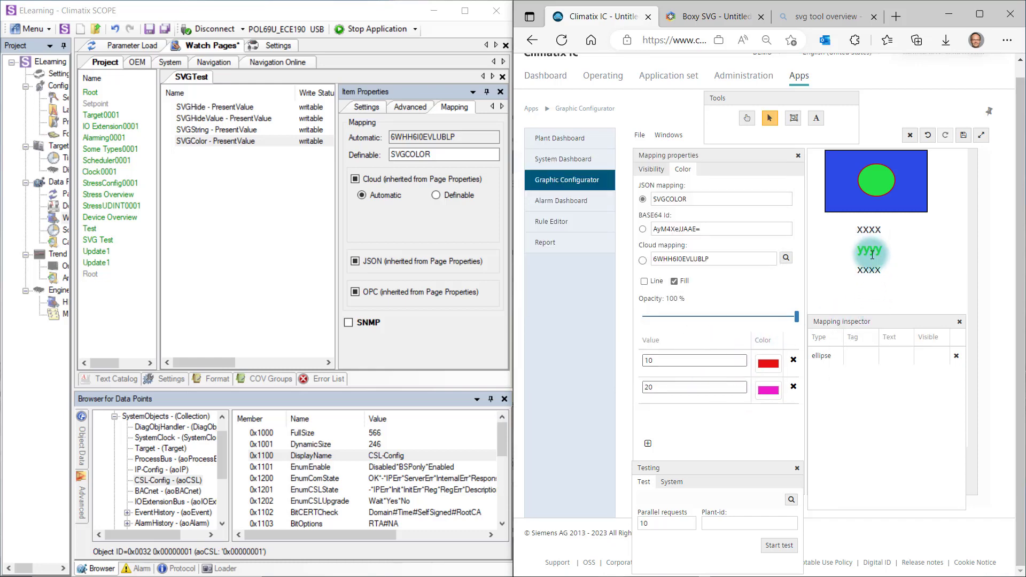
{"action": "left_click", "coordinate": [226, 142]}
{"action": "left_click_drag", "start_coordinate": [225, 148], "coordinate": [649, 200]}
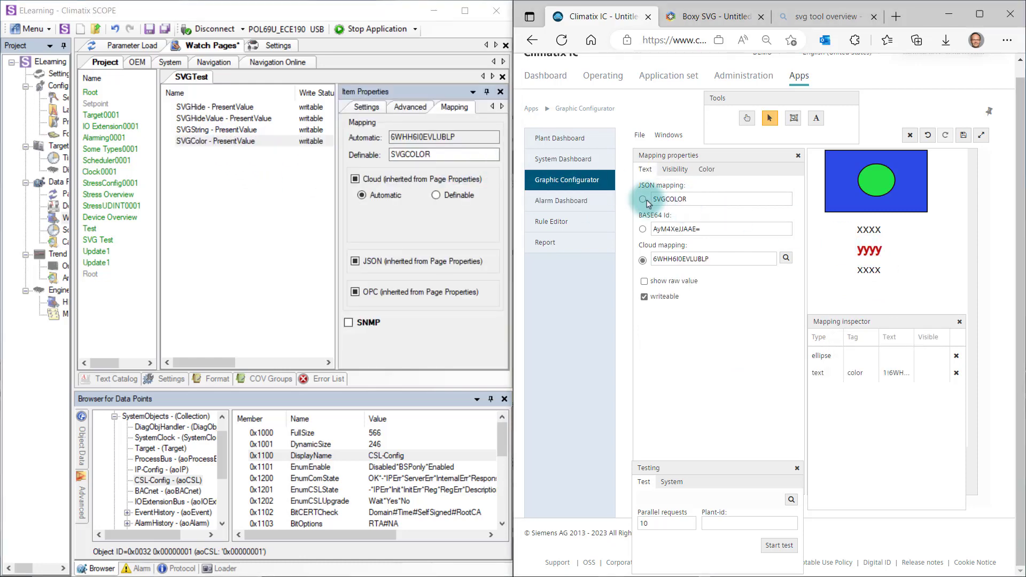
{"action": "left_click", "coordinate": [643, 199]}
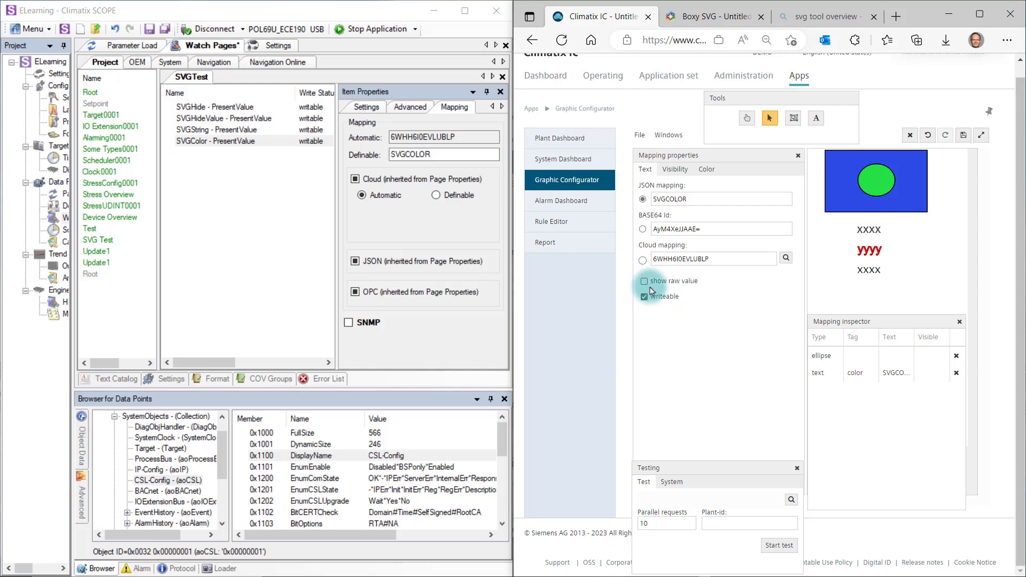
Map the SVGHide data point from Climatix SCOPE to the lower xxxx text, using the JSON mapping SVGHIDE.
{"action": "left_click", "coordinate": [867, 270]}
{"action": "left_click", "coordinate": [867, 270]}
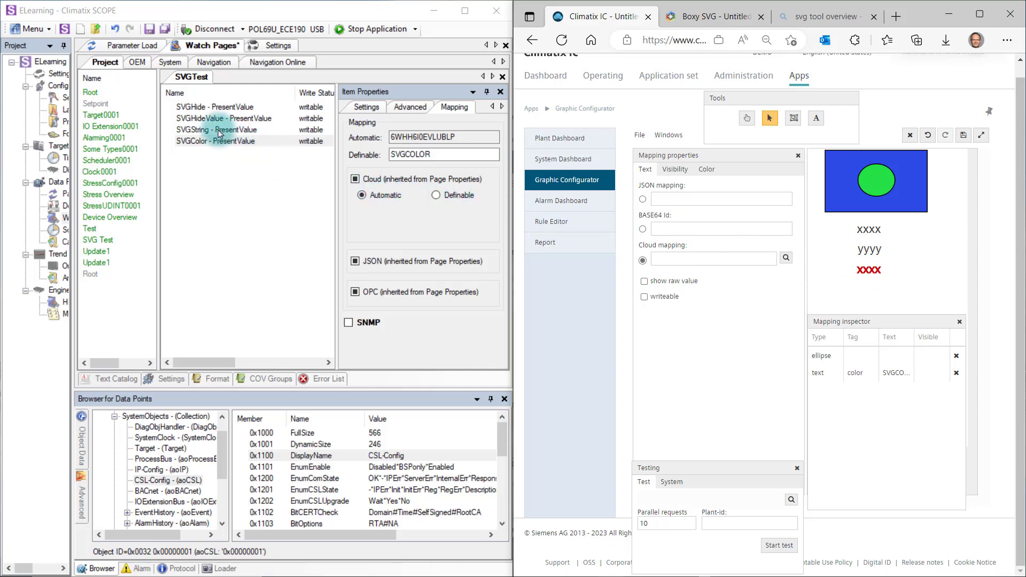
{"action": "left_click", "coordinate": [197, 108]}
{"action": "left_click_drag", "start_coordinate": [197, 108], "coordinate": [668, 201]}
{"action": "left_click", "coordinate": [642, 200]}
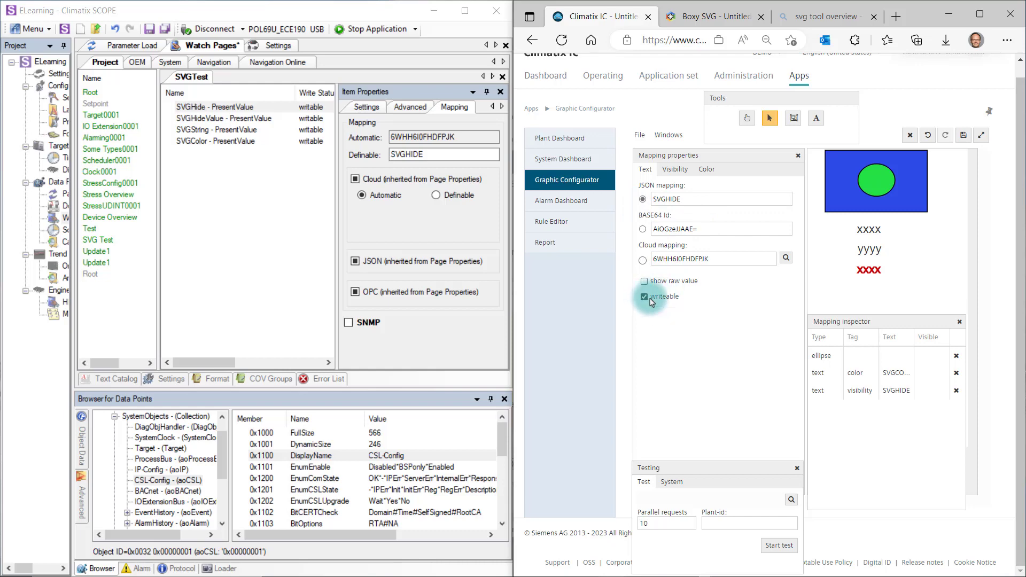
Map the SVGHide data point to the upper xxxx text, using the JSON mapping SVGHIDE.
{"action": "left_click", "coordinate": [866, 228]}
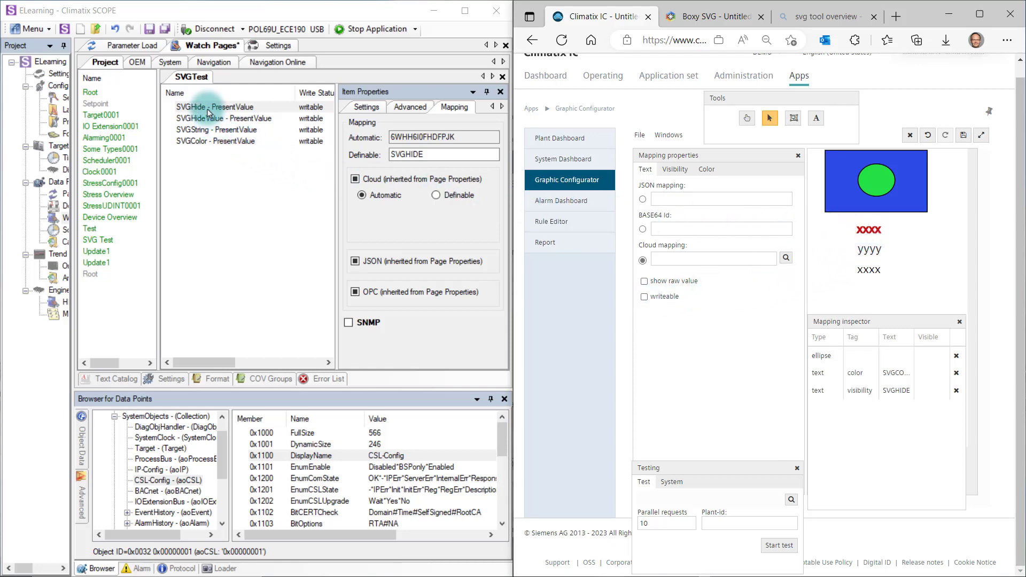
{"action": "left_click", "coordinate": [228, 109]}
{"action": "left_click_drag", "start_coordinate": [230, 115], "coordinate": [662, 206]}
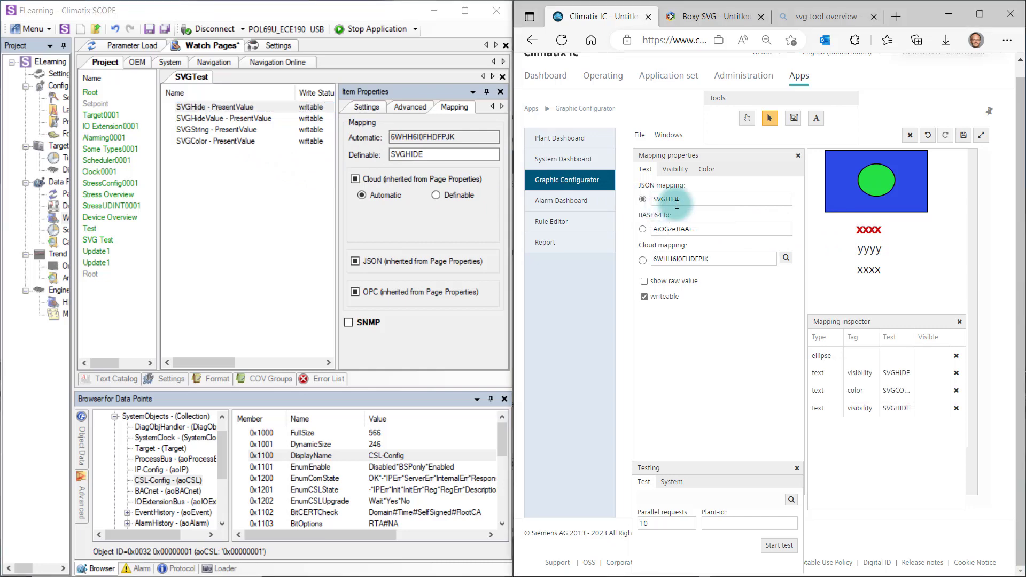
Map the visibility of the group containing the rectangle, ellipse and upper text to SVGHide via JSON mapping, with level 0.
{"action": "left_click", "coordinate": [794, 127]}
{"action": "left_click", "coordinate": [836, 159]}
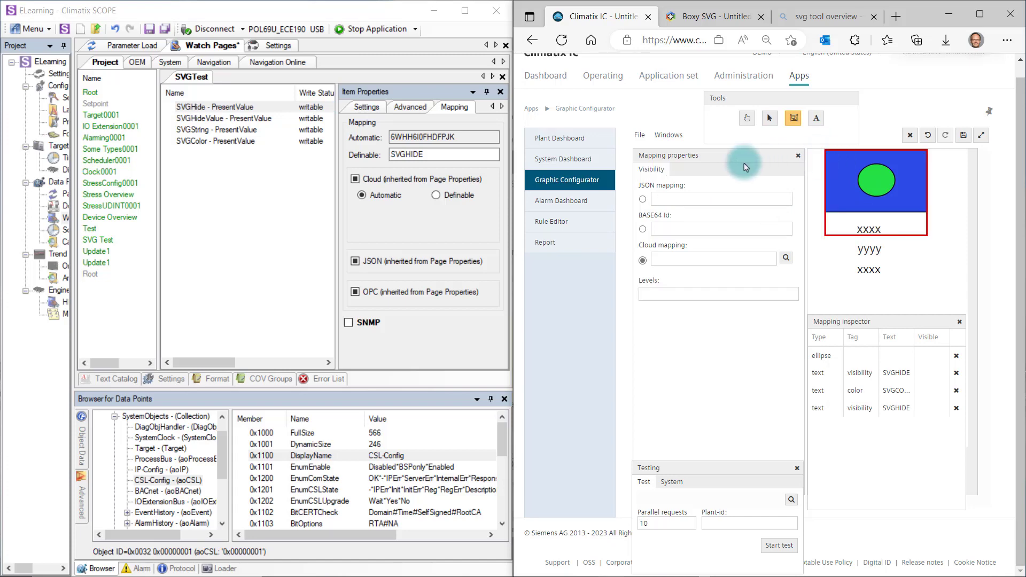
{"action": "left_click_drag", "start_coordinate": [224, 105], "coordinate": [668, 200]}
{"action": "left_click", "coordinate": [642, 199]}
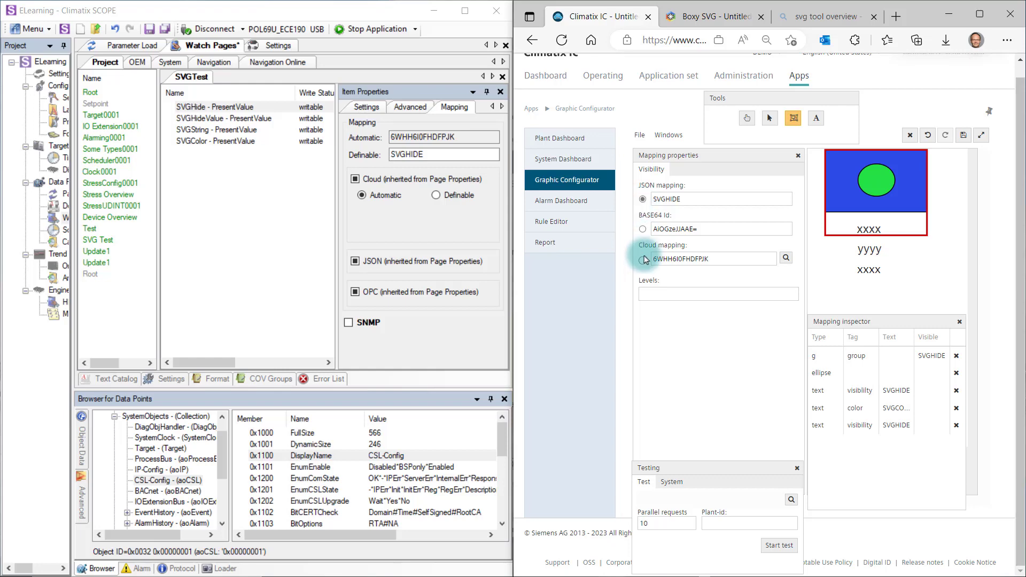
{"action": "left_click", "coordinate": [657, 294]}
{"action": "type", "text": "0"}
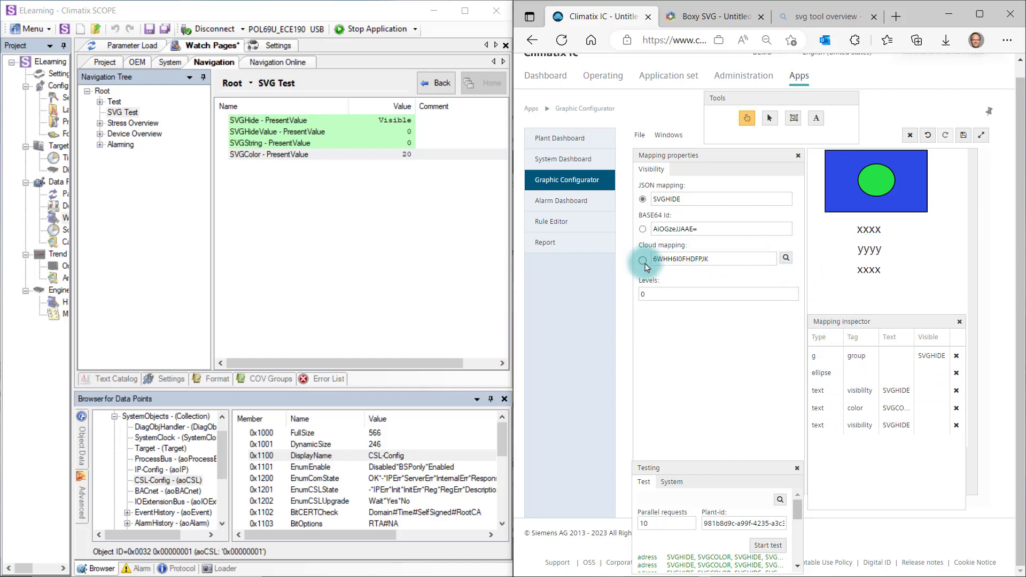
Look through the plants offered for the cloud mapping, including Saudi Arabia_Heat Pump.
{"action": "left_click", "coordinate": [786, 258]}
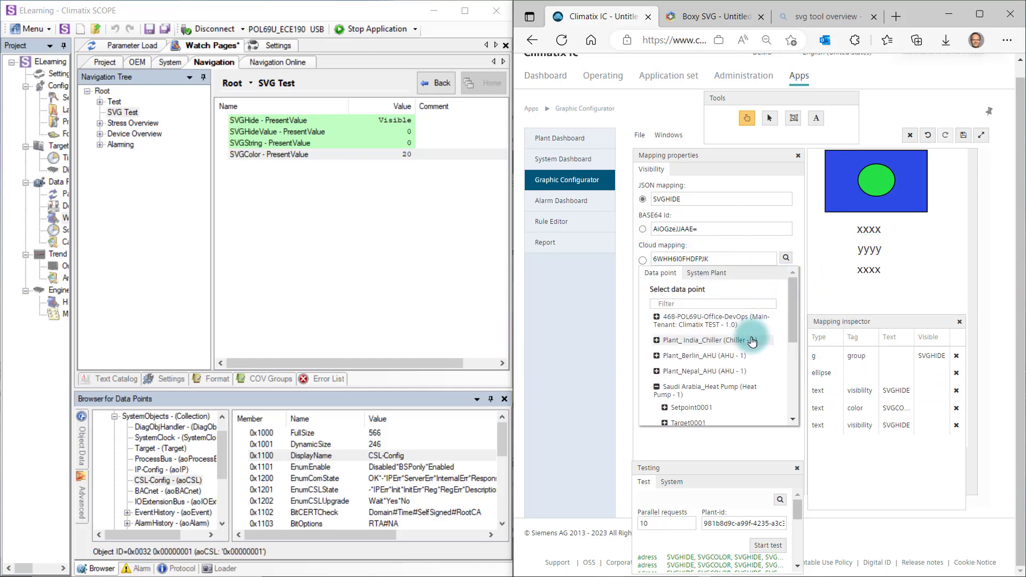
{"action": "left_click", "coordinate": [734, 402]}
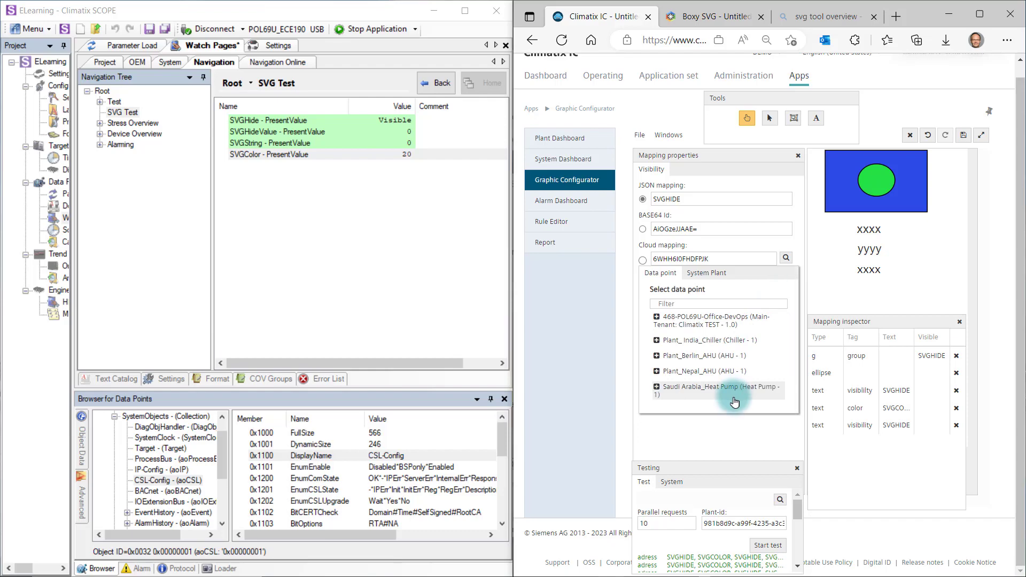
{"action": "left_click", "coordinate": [734, 399]}
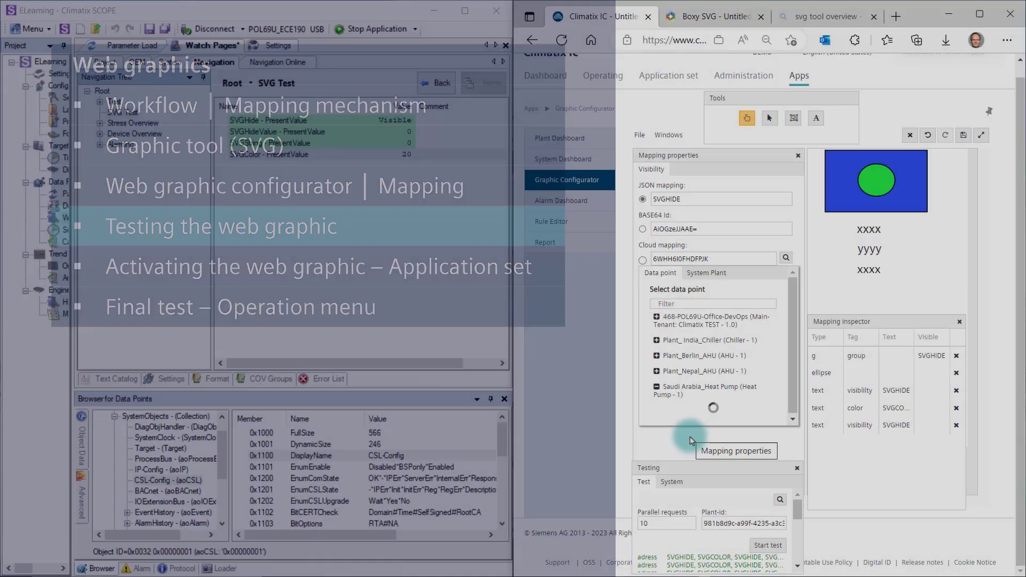
{"action": "left_click", "coordinate": [690, 438]}
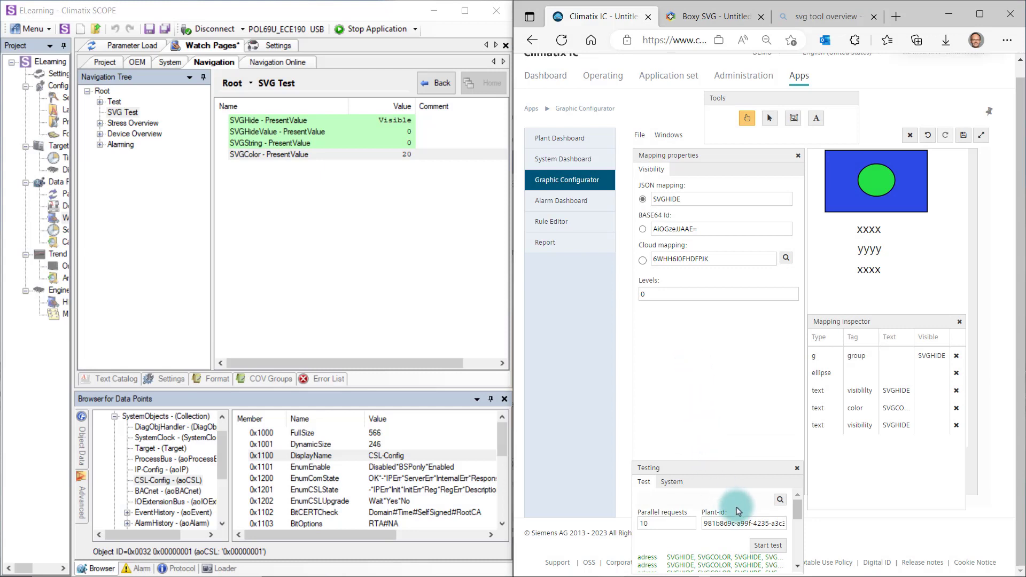
Check the plant selection for testing and start the test of the web graphic.
{"action": "left_click", "coordinate": [780, 503]}
{"action": "left_click", "coordinate": [755, 502]}
{"action": "left_click", "coordinate": [761, 545]}
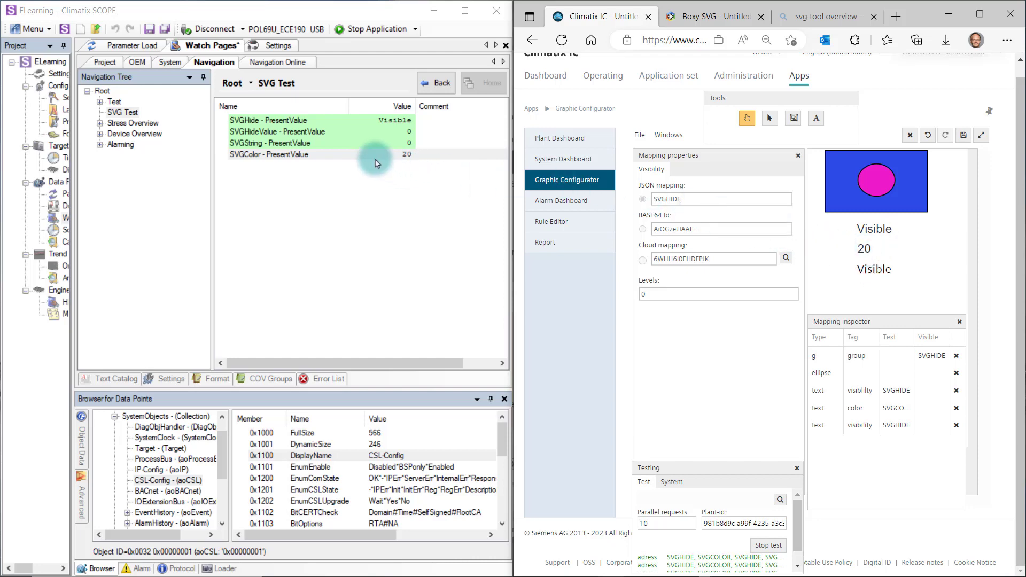
Set the SVGColor present value to 10 in Climatix SCOPE.
{"action": "double_click", "coordinate": [362, 154]}
{"action": "type", "text": "10"}
{"action": "left_click", "coordinate": [325, 337]}
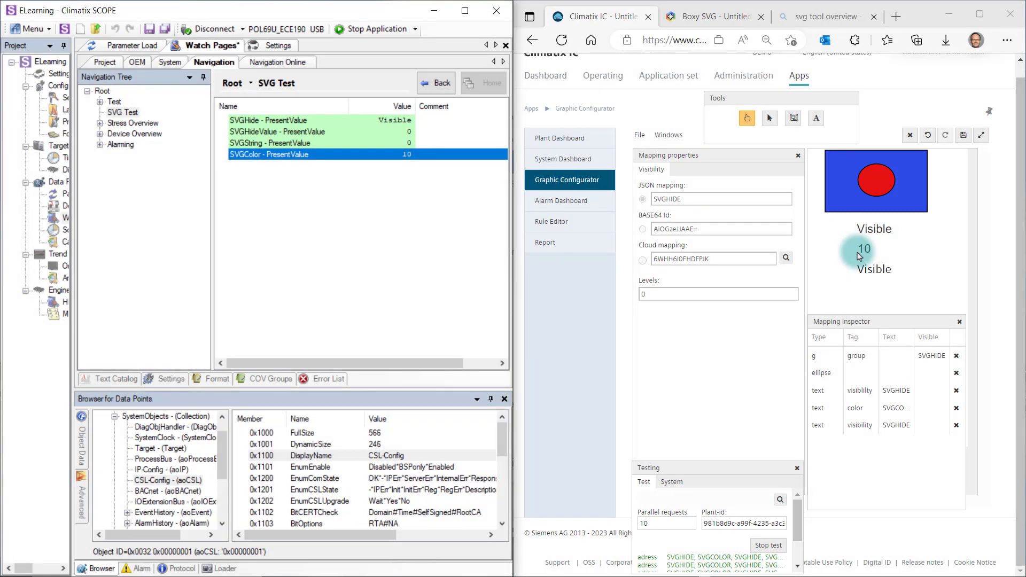
Write 20 to SVGColor from its text element in the running web graphic and close the value dialog.
{"action": "left_click", "coordinate": [860, 251]}
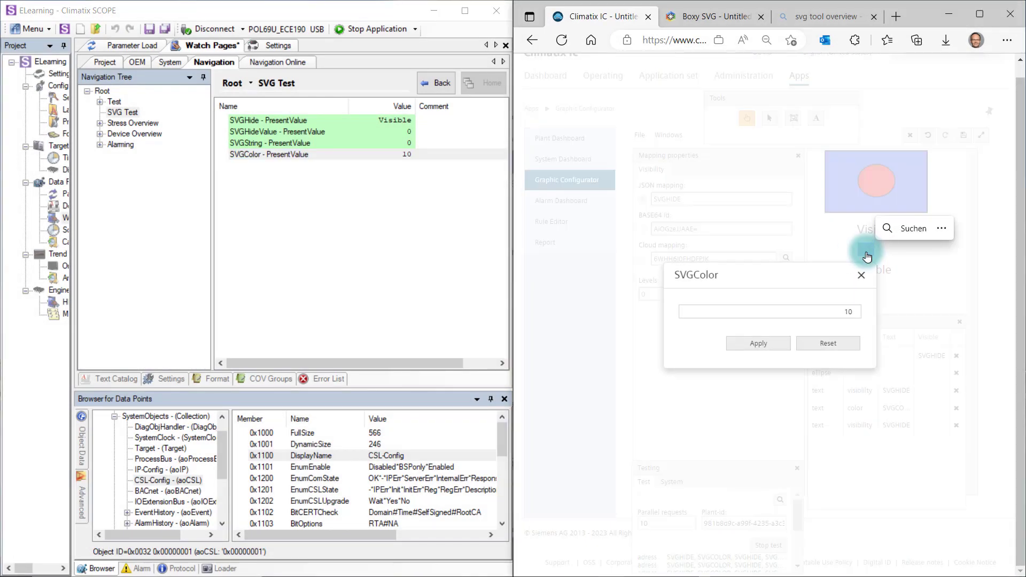
{"action": "left_click_drag", "start_coordinate": [835, 311], "coordinate": [857, 316]}
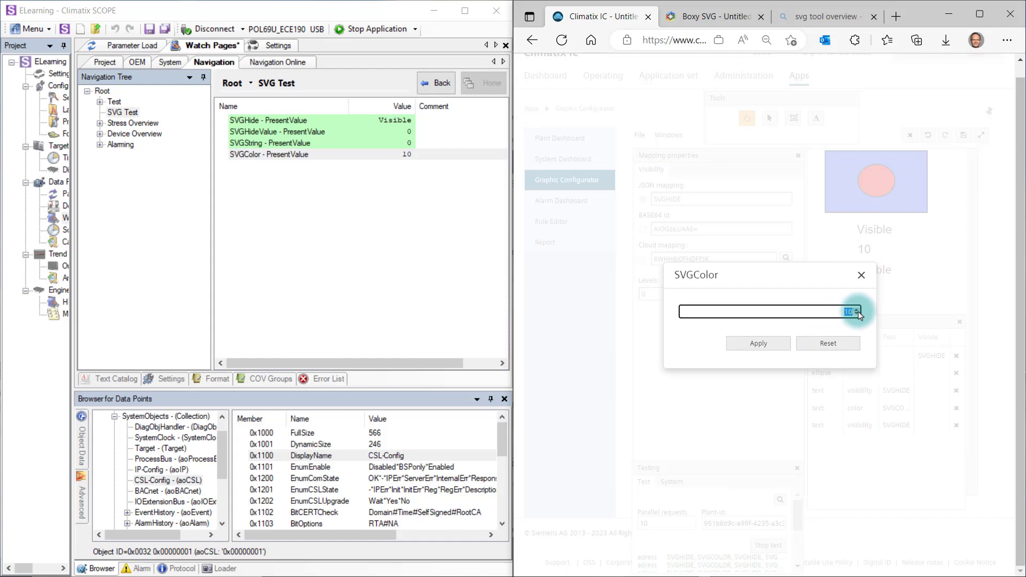
{"action": "type", "text": "20"}
{"action": "left_click", "coordinate": [758, 343]}
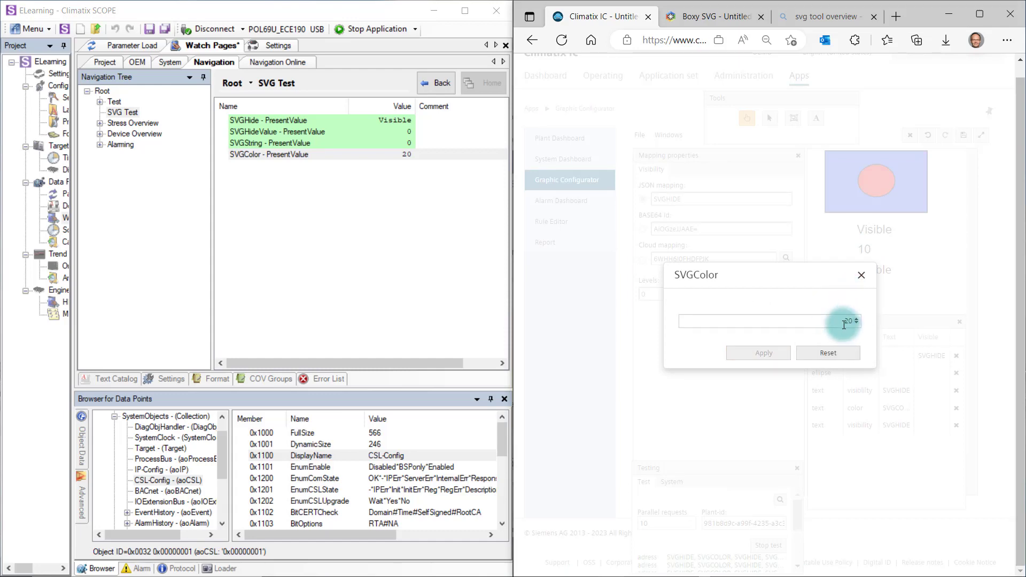
{"action": "left_click", "coordinate": [860, 275]}
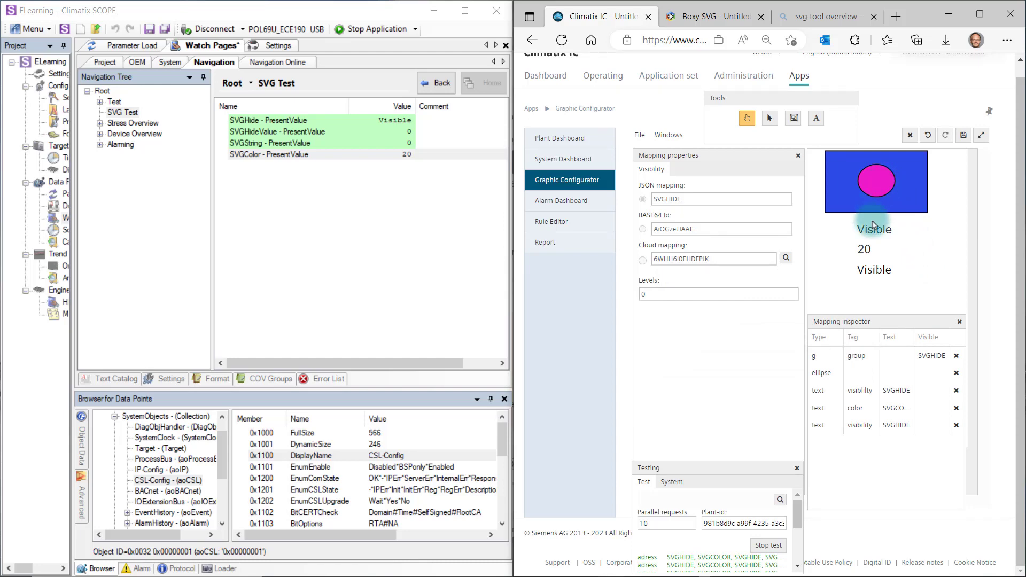
Write Hide to SVGHide from the lowest text element in the web graphic and close the value dialog.
{"action": "double_click", "coordinate": [861, 275]}
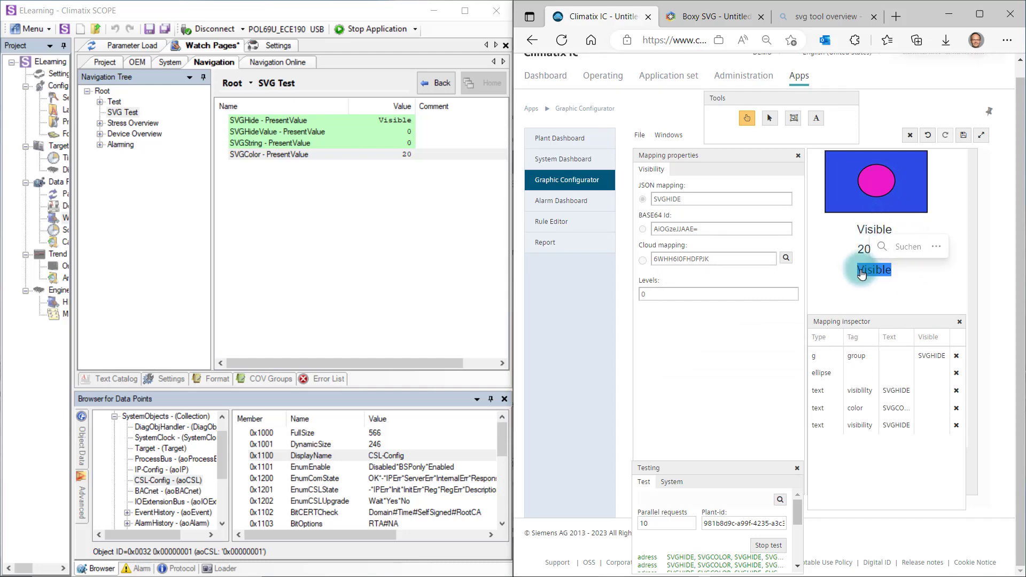
{"action": "left_click", "coordinate": [836, 313]}
{"action": "left_click", "coordinate": [812, 335]}
{"action": "left_click", "coordinate": [767, 345]}
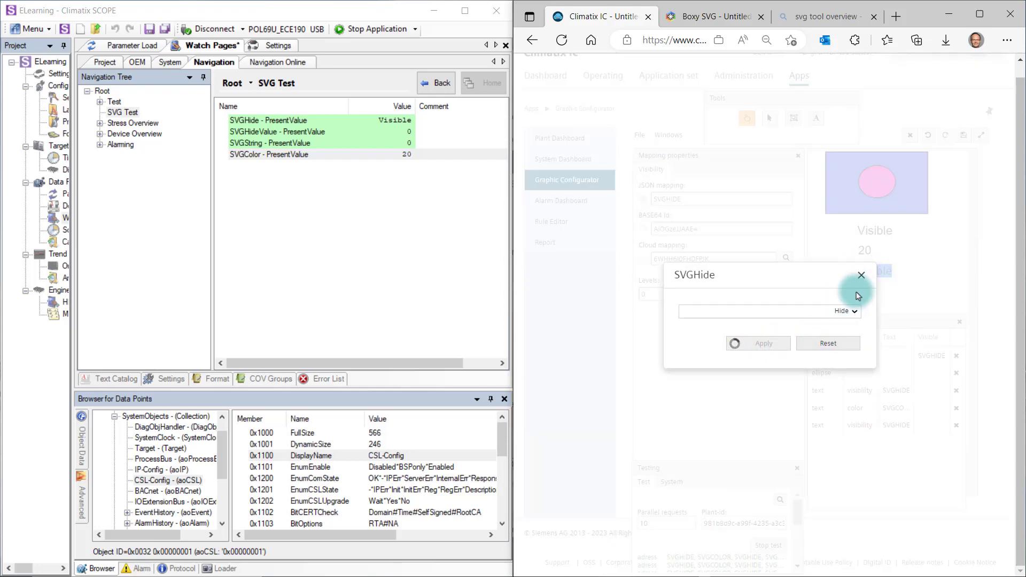
{"action": "left_click", "coordinate": [861, 275]}
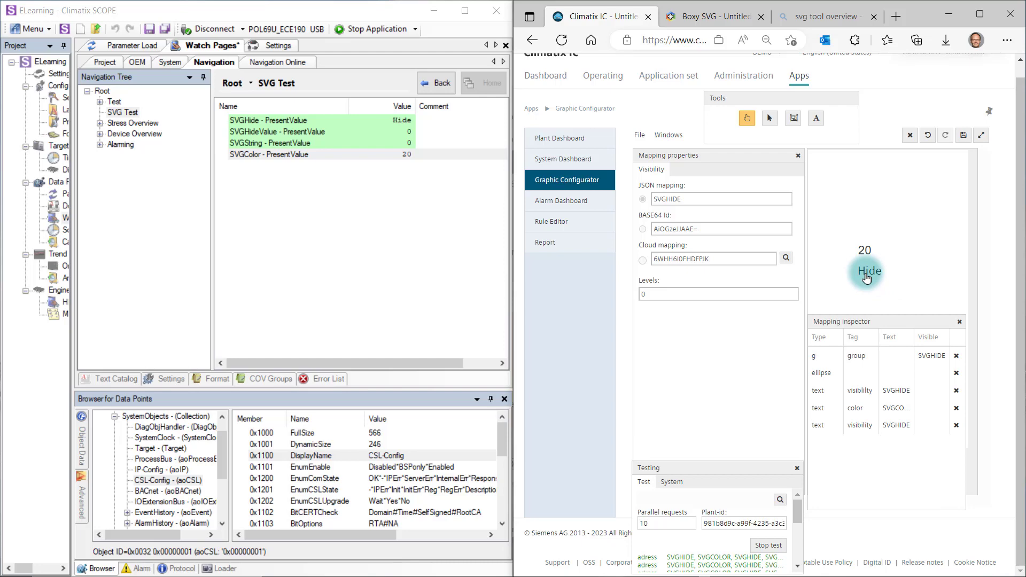
Set the SVGHide present value to Visible in Climatix SCOPE.
{"action": "double_click", "coordinate": [402, 120]}
{"action": "left_click", "coordinate": [406, 276]}
{"action": "left_click", "coordinate": [395, 288]}
{"action": "left_click", "coordinate": [330, 339]}
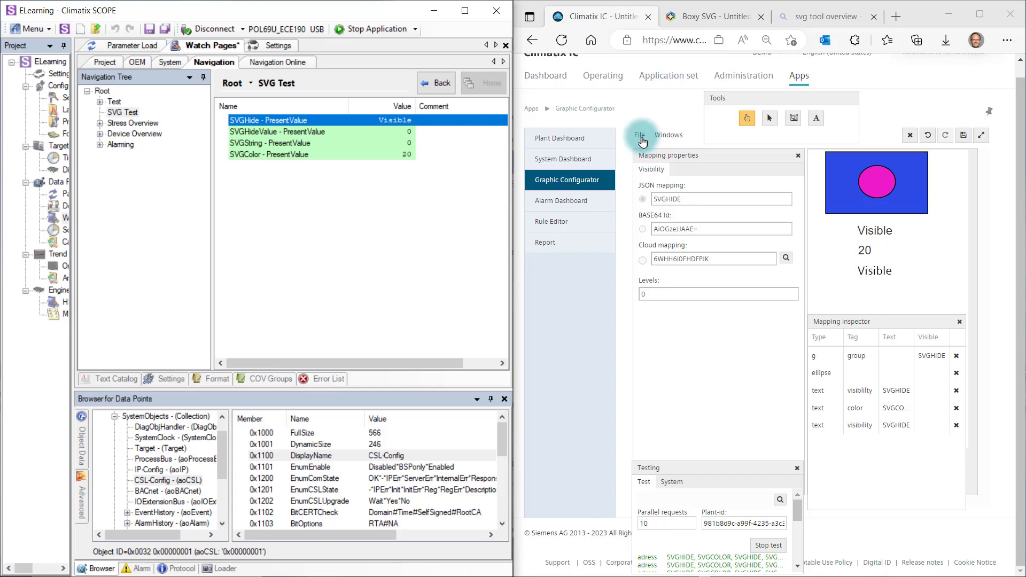
Show the History window in the Graphic Configurator and place it directly below the mapping properties.
{"action": "left_click", "coordinate": [669, 136]}
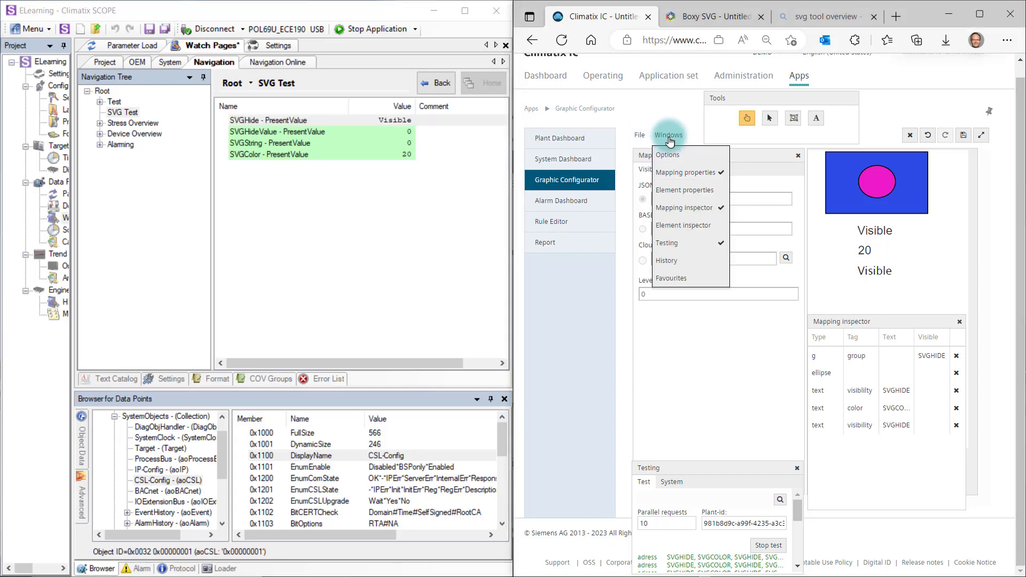
{"action": "left_click", "coordinate": [672, 263]}
{"action": "left_click_drag", "start_coordinate": [693, 404], "coordinate": [718, 291]}
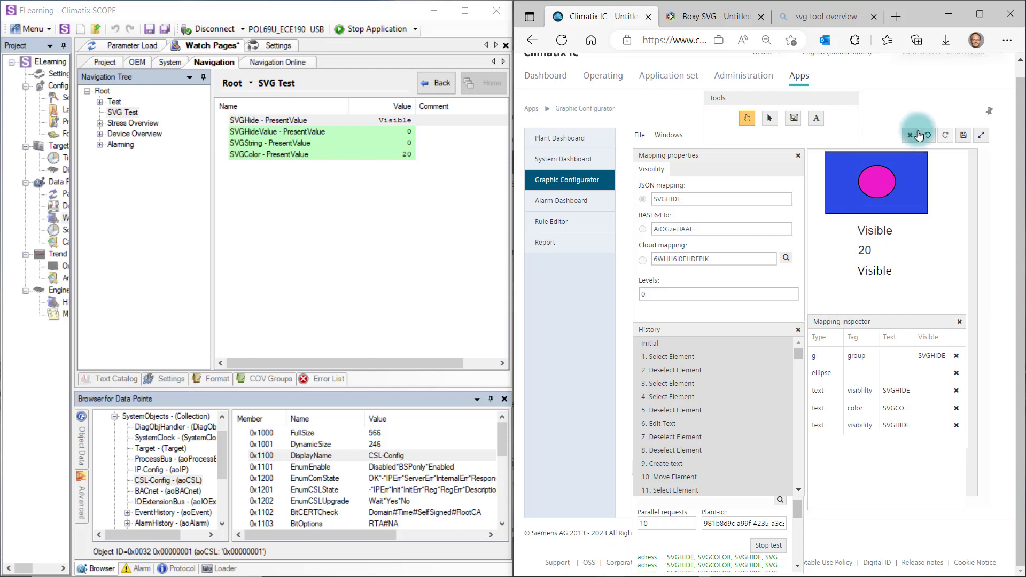
Save the mapped graphic in the browser and export it as a file.
{"action": "left_click", "coordinate": [963, 138]}
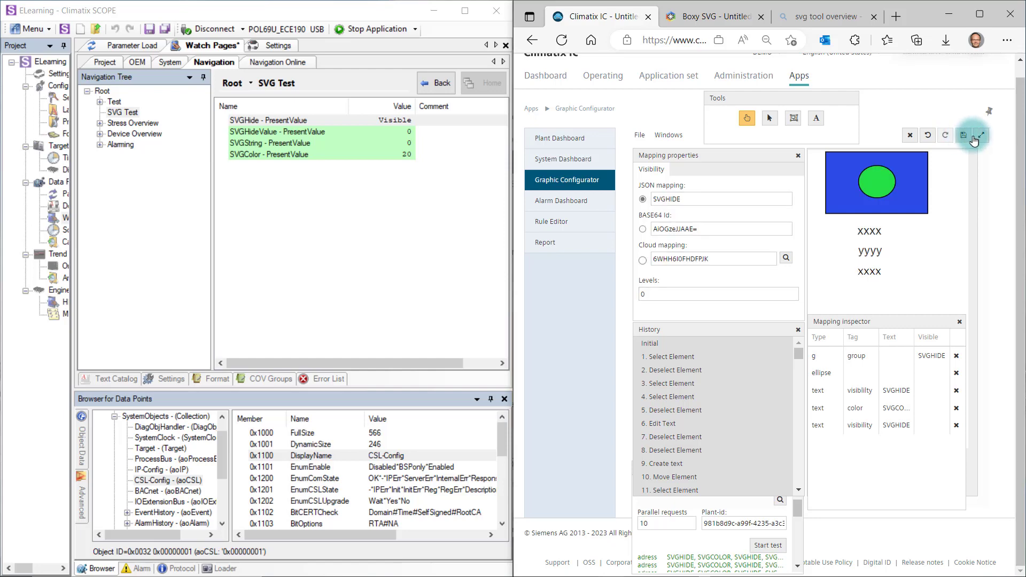
{"action": "left_click", "coordinate": [979, 136]}
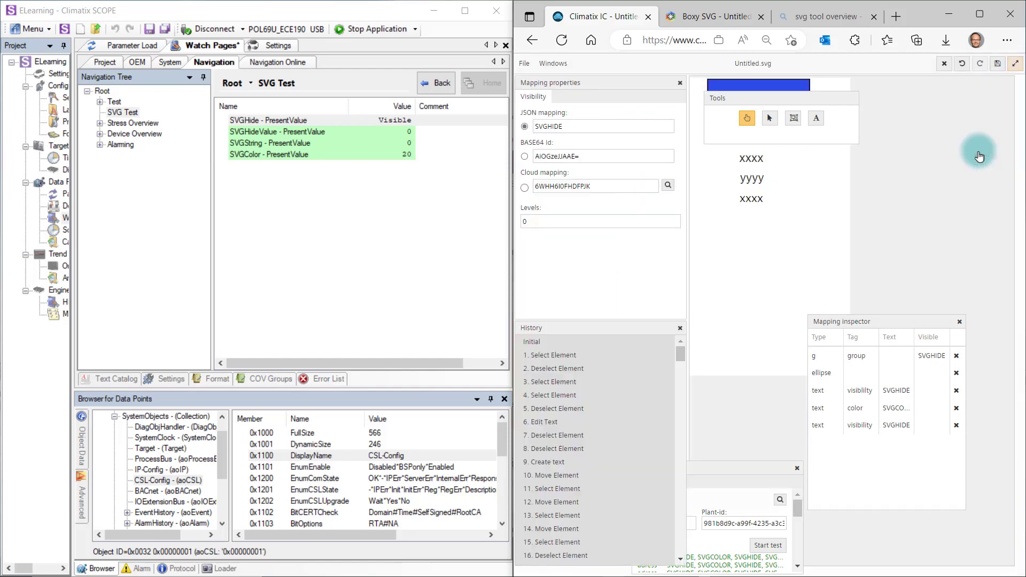
{"action": "left_click", "coordinate": [1014, 65]}
{"action": "left_click", "coordinate": [639, 151]}
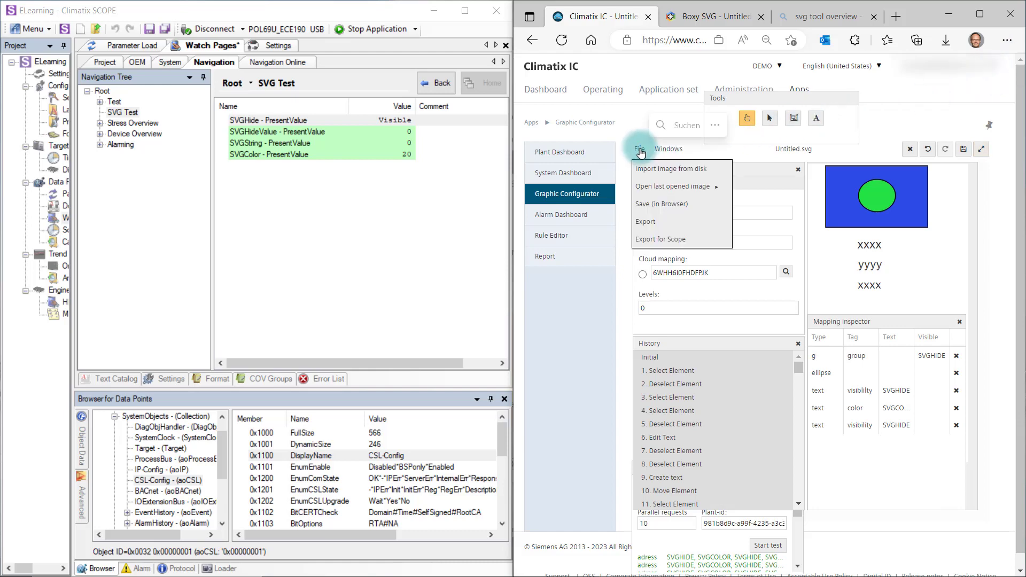
{"action": "left_click", "coordinate": [652, 223]}
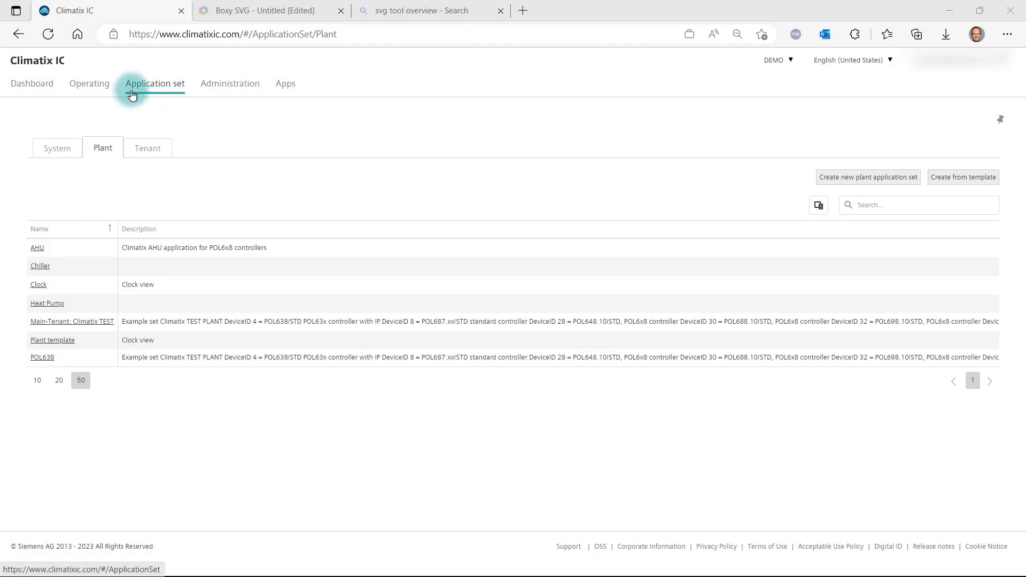
Open the cloud files of version 1 of the Heat Pump plant application set.
{"action": "left_click", "coordinate": [46, 303]}
{"action": "left_click", "coordinate": [54, 192]}
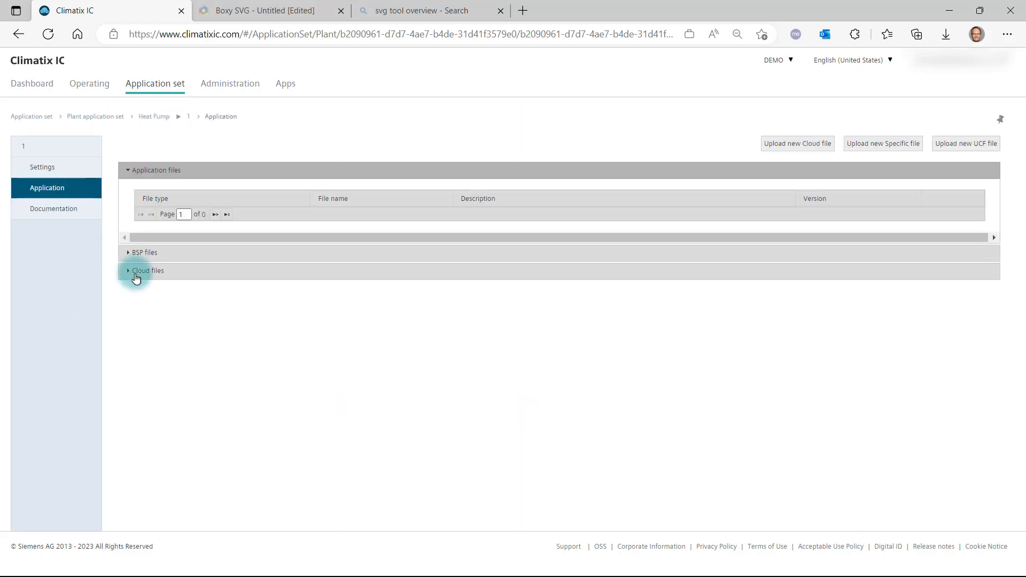
{"action": "left_click", "coordinate": [135, 271]}
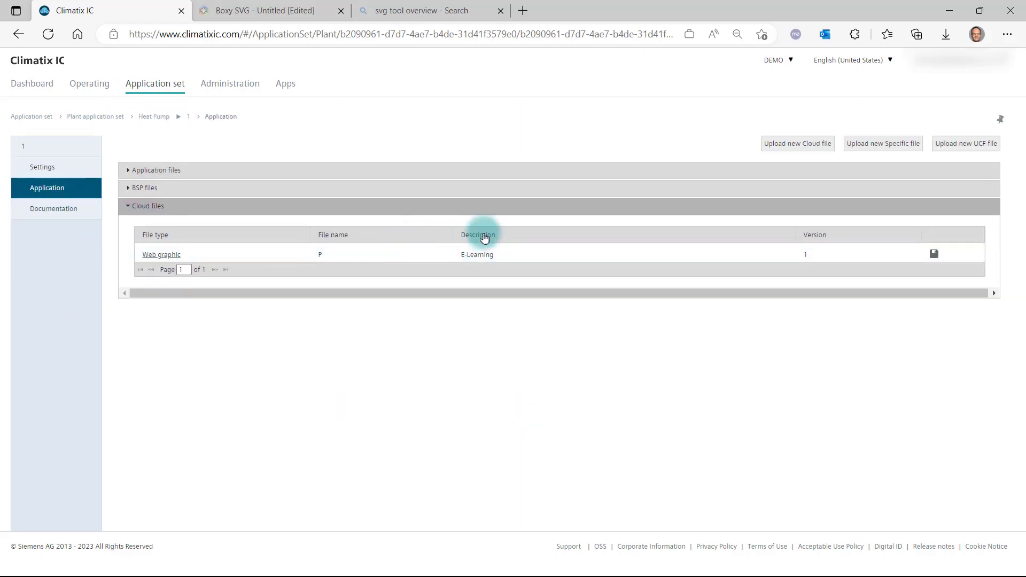
Create a new cloud file entry of type Web graphic and upload Untitled (1).svg to it.
{"action": "left_click", "coordinate": [825, 143]}
{"action": "left_click", "coordinate": [363, 193]}
{"action": "left_click", "coordinate": [331, 211]}
{"action": "left_click", "coordinate": [328, 214]}
{"action": "left_click", "coordinate": [940, 243]}
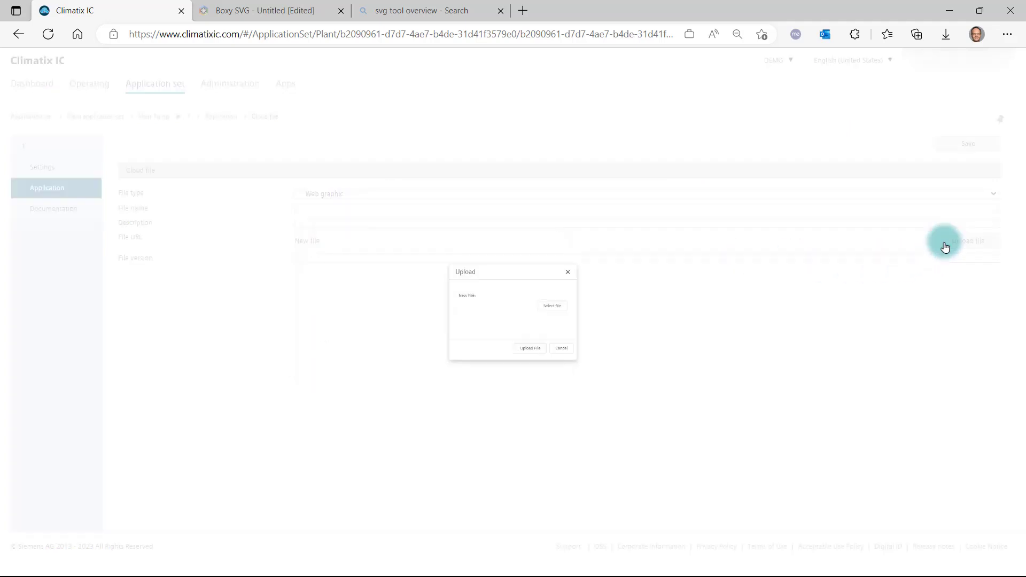
{"action": "left_click", "coordinate": [565, 298]}
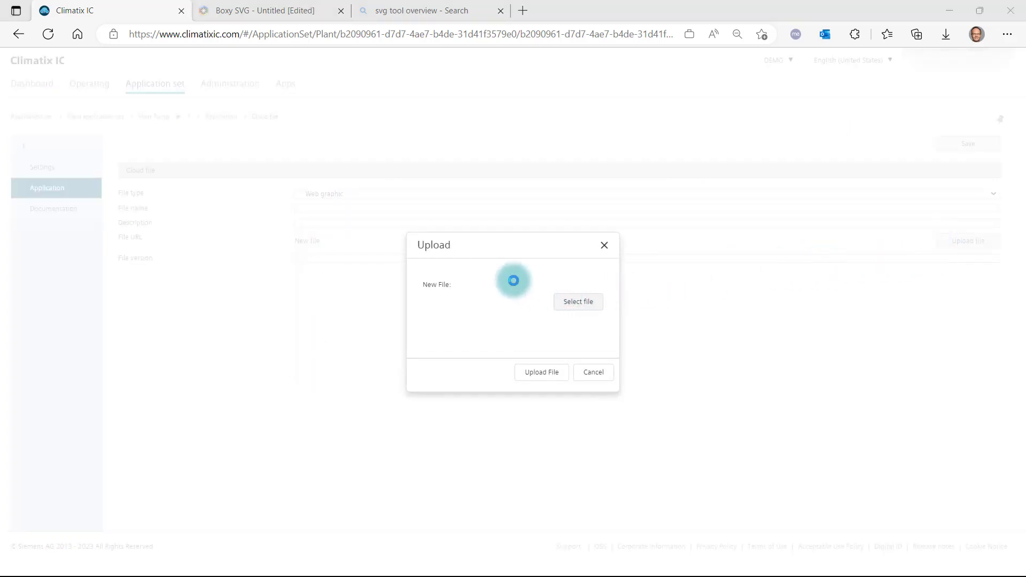
{"action": "left_click", "coordinate": [422, 212]}
{"action": "left_click", "coordinate": [527, 398]}
{"action": "left_click", "coordinate": [545, 371]}
Enter Test as the cloud file's name and description, set its file version to 1, and save it.
{"action": "left_click_drag", "start_coordinate": [348, 209], "coordinate": [257, 207]}
{"action": "type", "text": "t"}
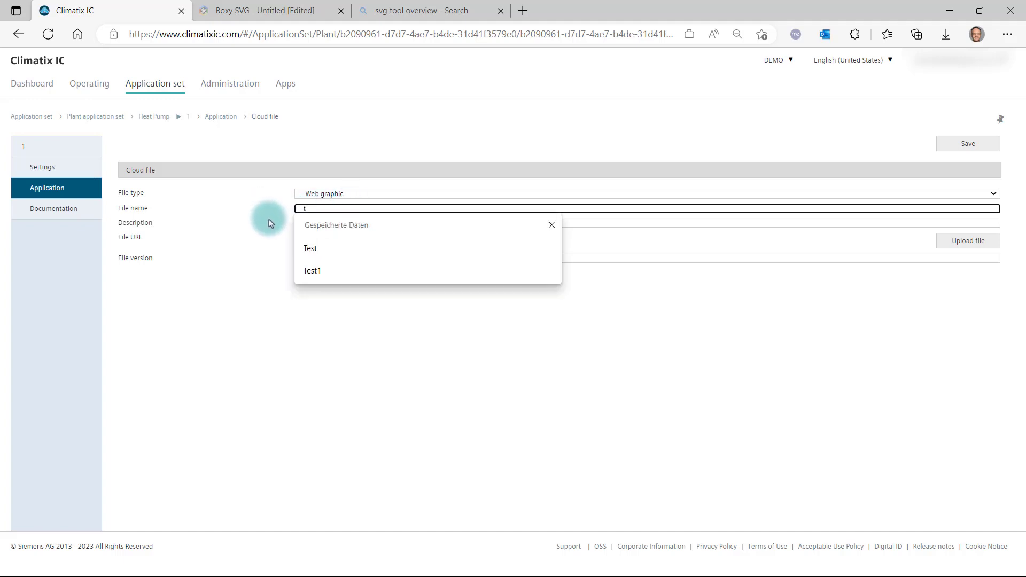
{"action": "left_click", "coordinate": [310, 249]}
{"action": "left_click", "coordinate": [309, 223]}
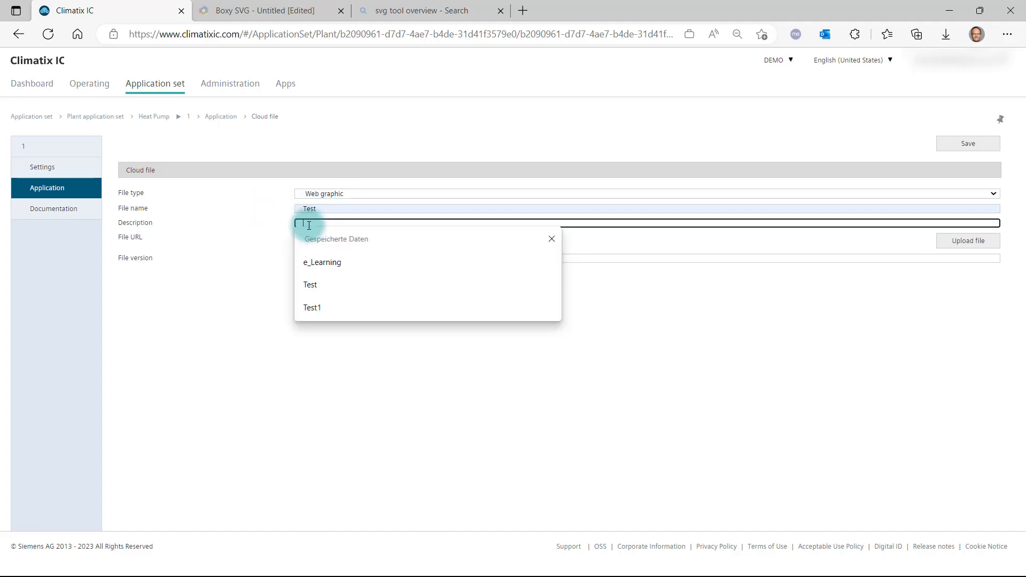
{"action": "type", "text": "t"}
{"action": "left_click", "coordinate": [316, 262]}
{"action": "left_click", "coordinate": [320, 258]}
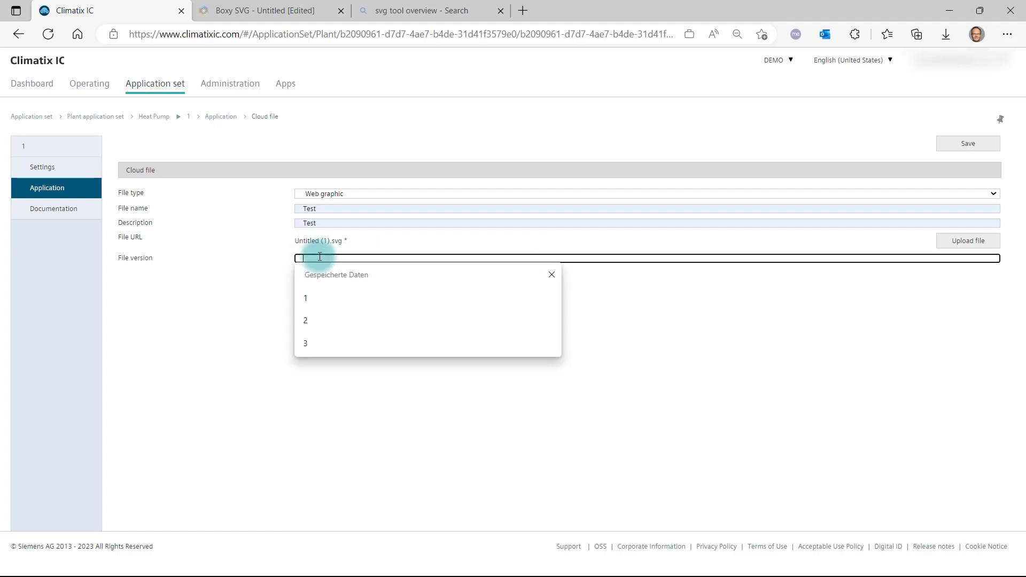
{"action": "type", "text": "1"}
{"action": "left_click", "coordinate": [950, 145]}
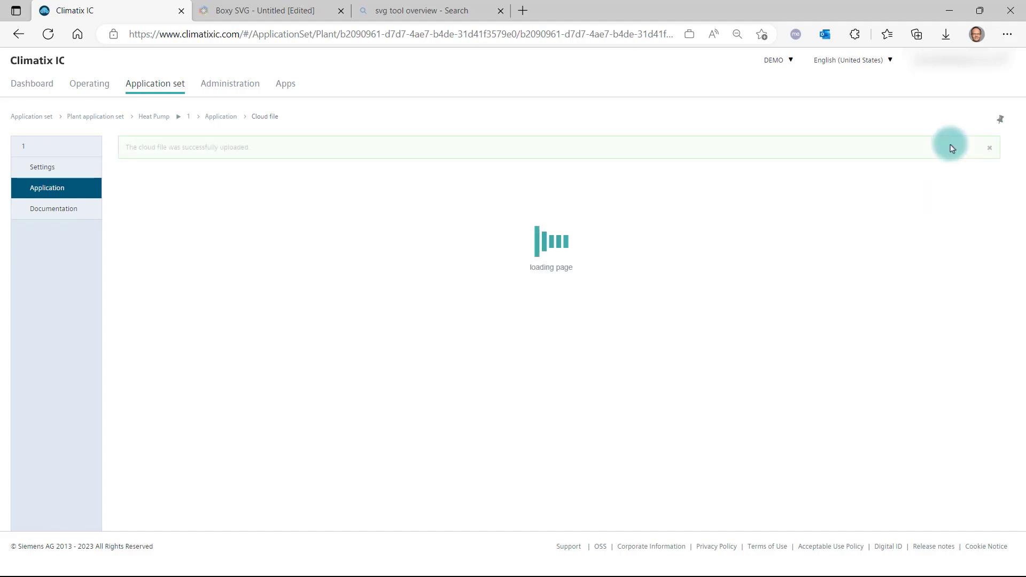
Assign the Test graphic as the Owner role's basic web graphic file in the application set's user access configuration and save.
{"action": "left_click", "coordinate": [53, 168]}
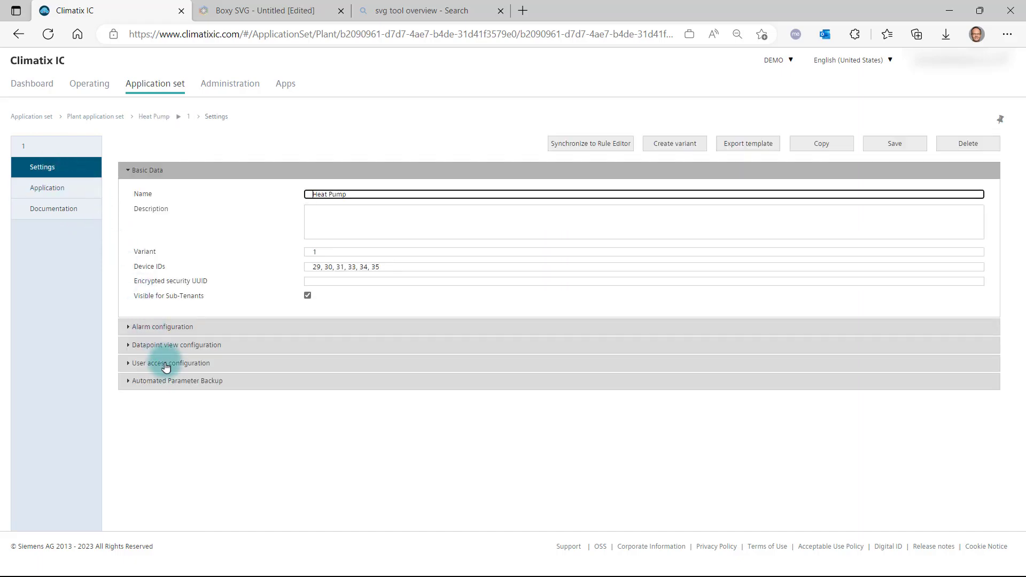
{"action": "left_click", "coordinate": [166, 362]}
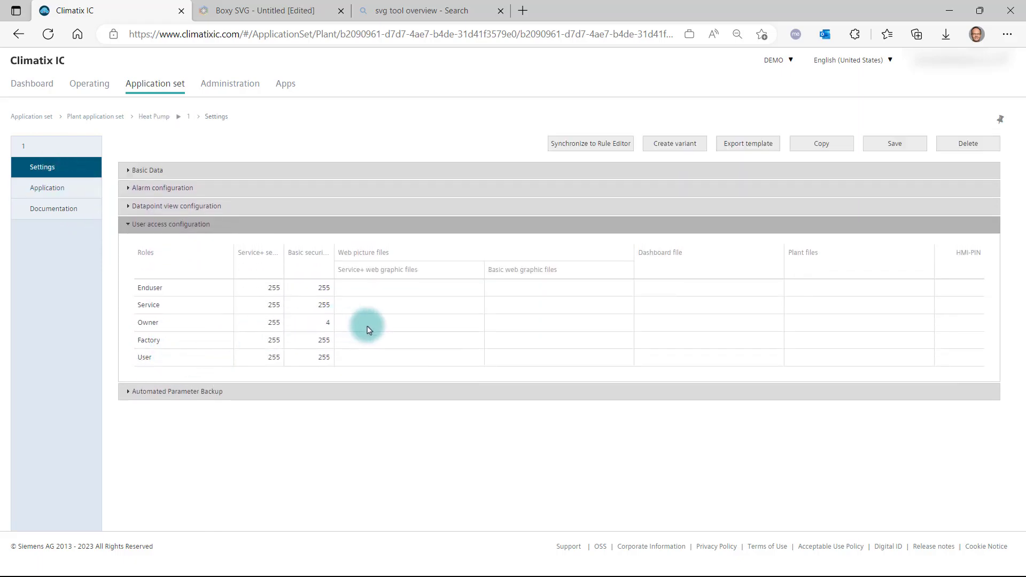
{"action": "left_click", "coordinate": [505, 323]}
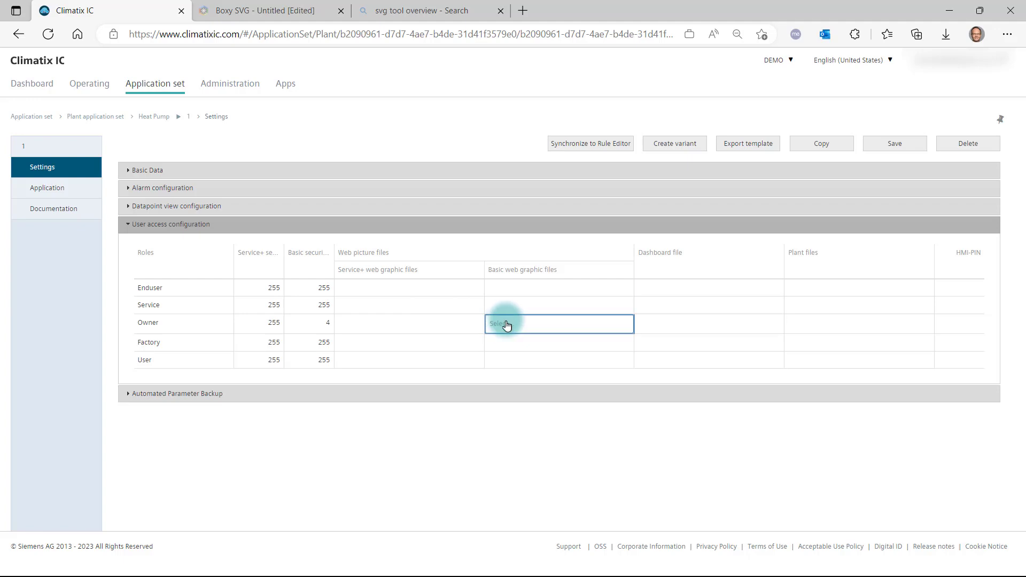
{"action": "left_click", "coordinate": [501, 360]}
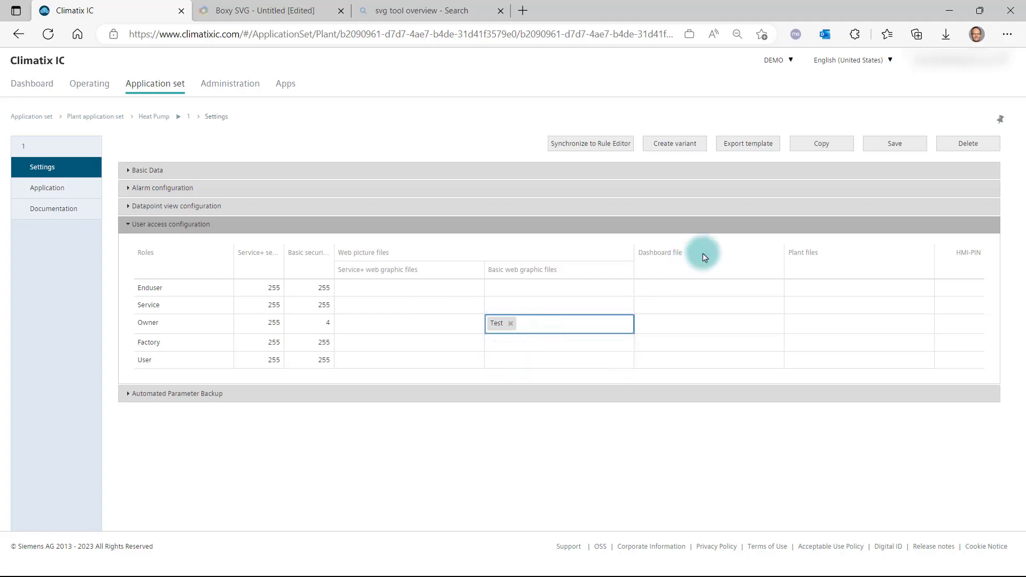
{"action": "left_click", "coordinate": [899, 144]}
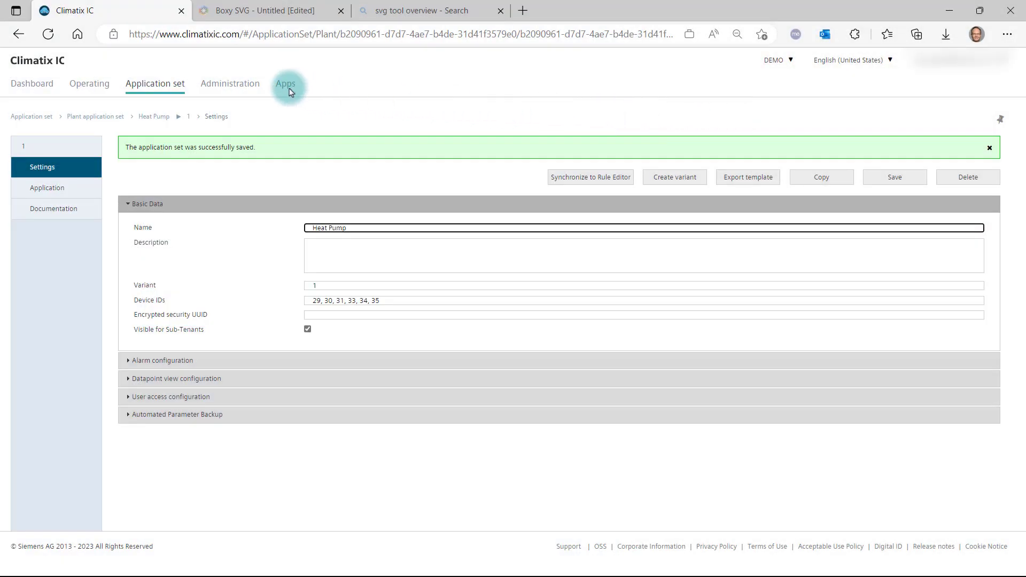
Open the Test web graphic of the Saudi-Arabia_Heat Pump (Middle East) plant in the operating area.
{"action": "left_click", "coordinate": [94, 87]}
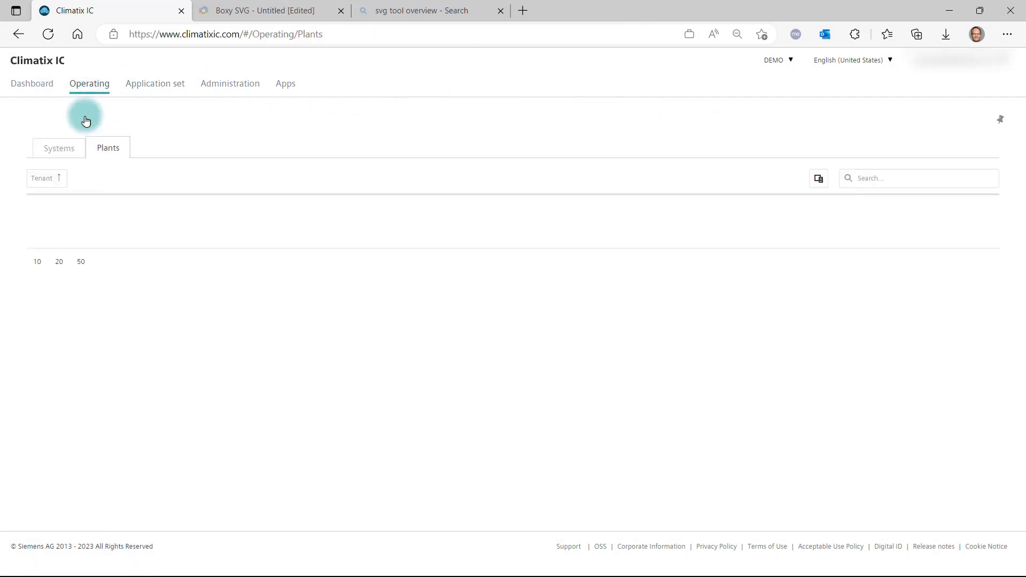
{"action": "left_click", "coordinate": [165, 364]}
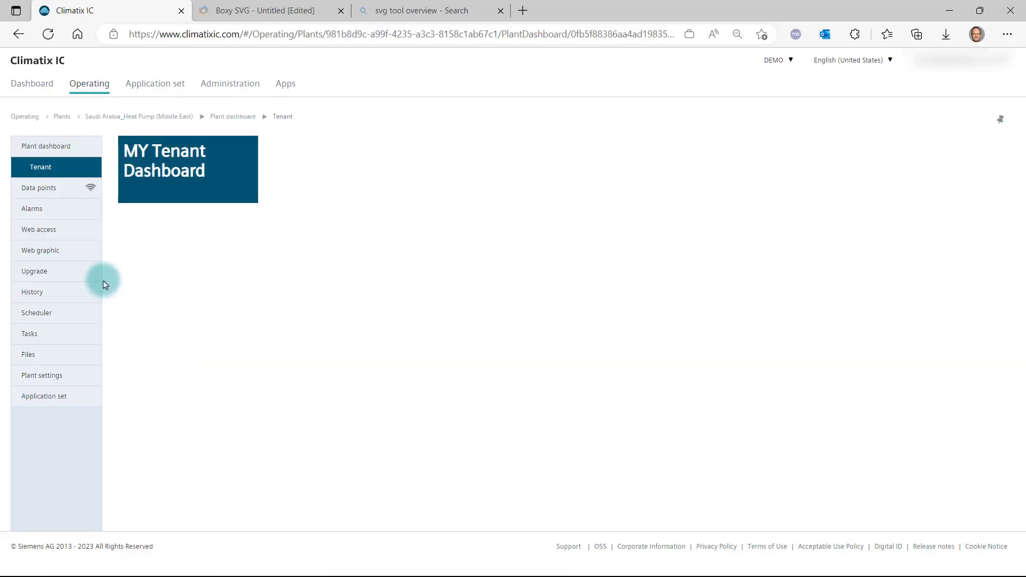
{"action": "left_click", "coordinate": [51, 254]}
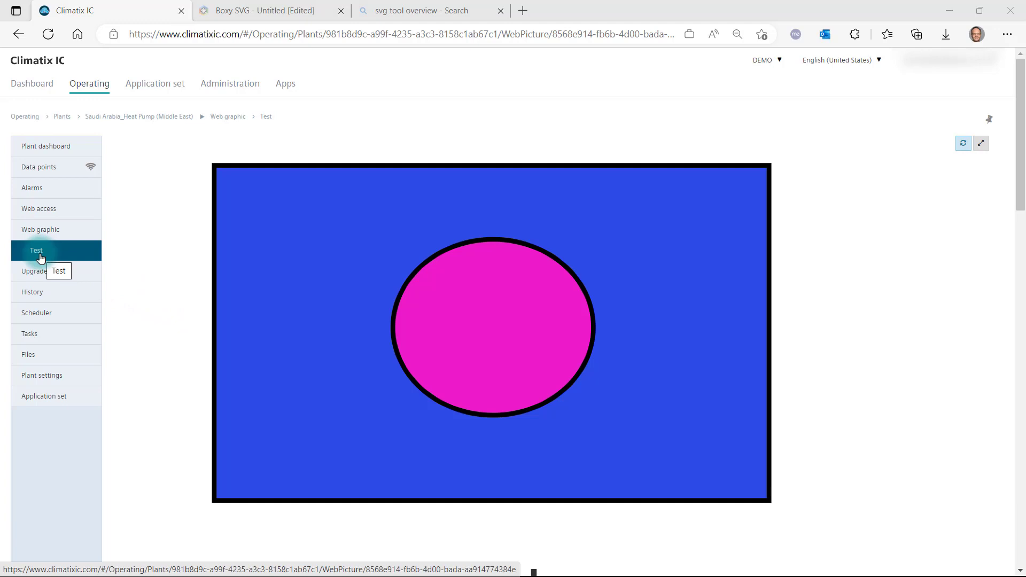
Set the SVGColor value to 10 from the plant's web graphic.
{"action": "scroll", "coordinate": [859, 353], "scroll_direction": "down", "scroll_amount": 5}
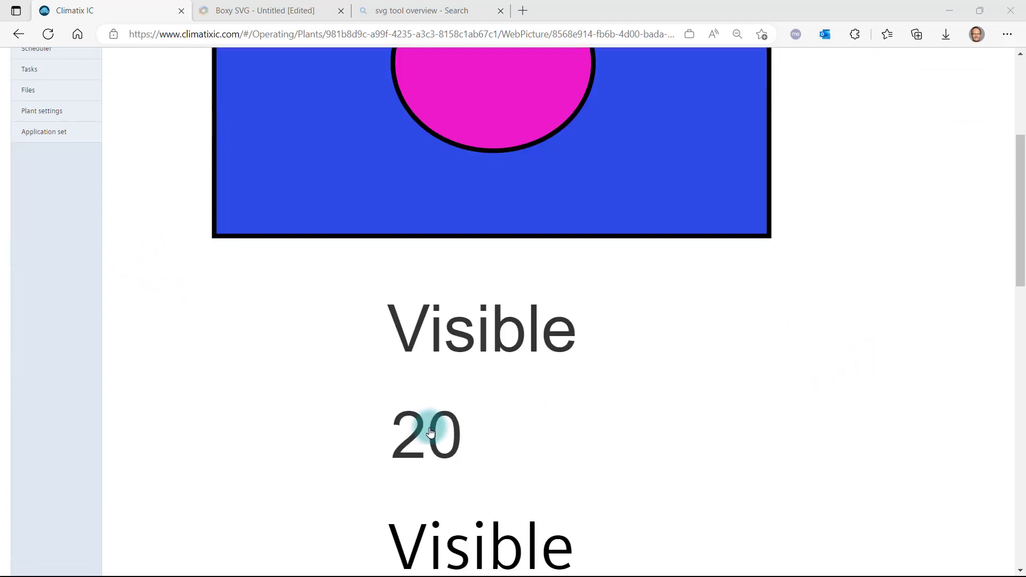
{"action": "left_click", "coordinate": [430, 432]}
{"action": "left_click", "coordinate": [585, 309]}
{"action": "double_click", "coordinate": [589, 308]}
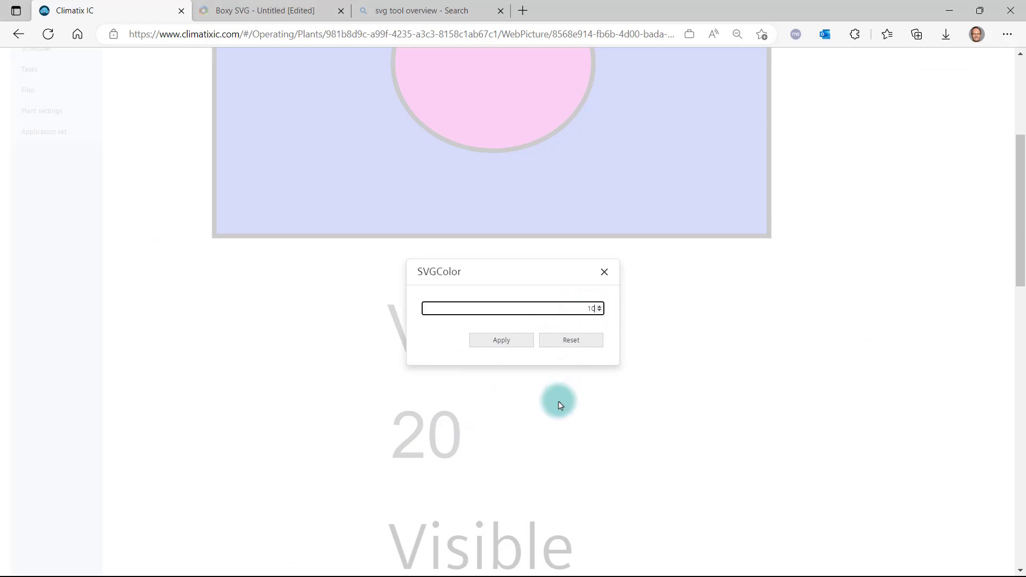
{"action": "type", "text": "10"}
{"action": "left_click", "coordinate": [506, 343]}
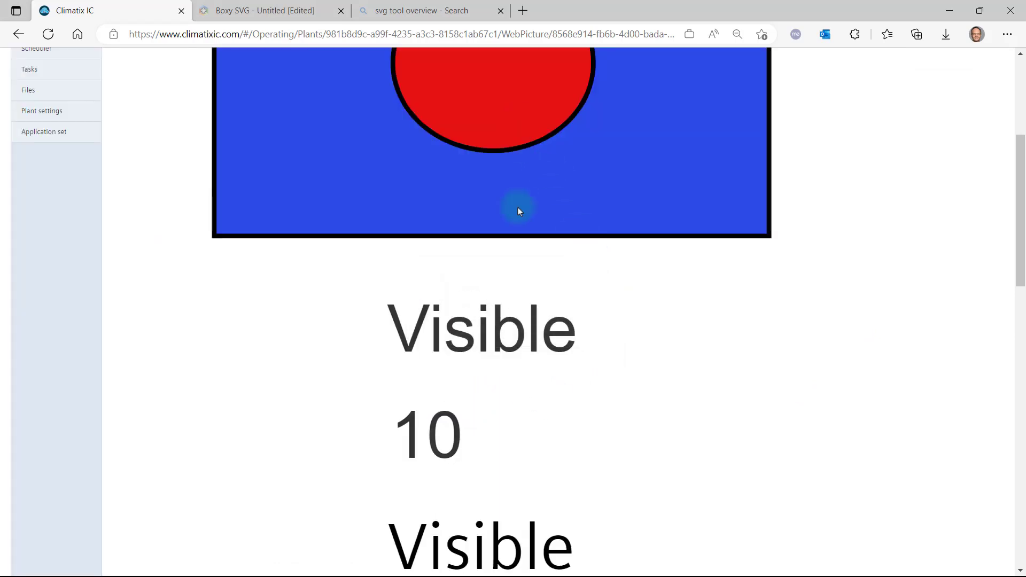
Set the SVGHide value to Hide from the web graphic.
{"action": "left_click", "coordinate": [457, 540]}
{"action": "left_click", "coordinate": [592, 309]}
{"action": "left_click", "coordinate": [588, 333]}
{"action": "left_click", "coordinate": [523, 341]}
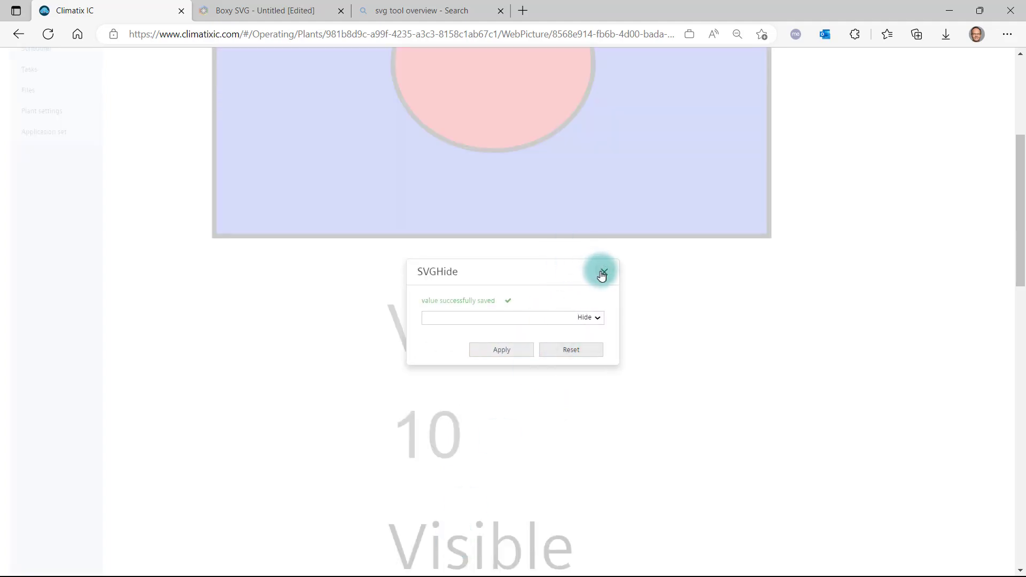
Set the SVGHide value back to Visible and close its value dialog.
{"action": "left_click", "coordinate": [593, 317]}
{"action": "left_click", "coordinate": [568, 339]}
{"action": "left_click", "coordinate": [513, 350]}
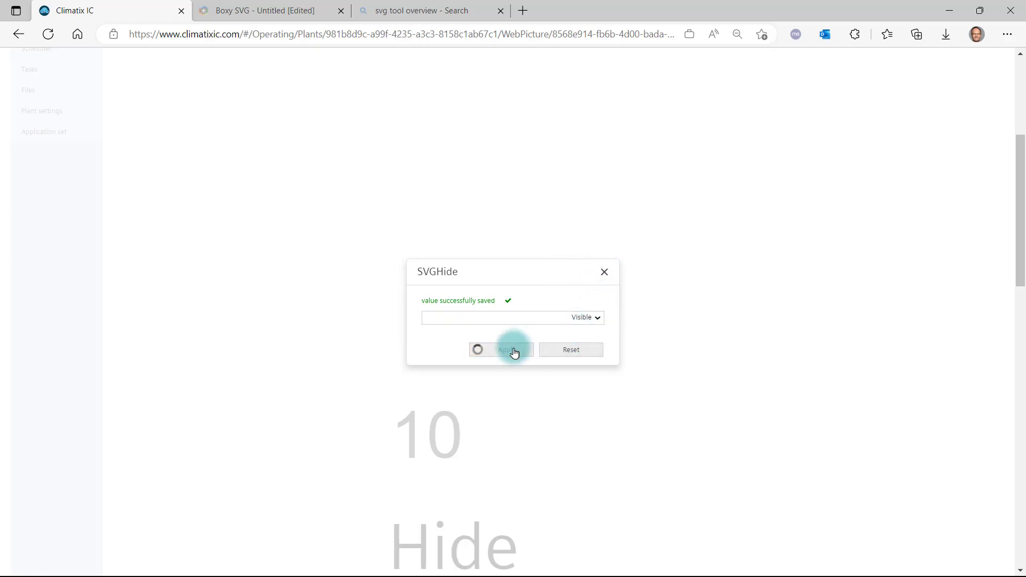
{"action": "left_click", "coordinate": [604, 272]}
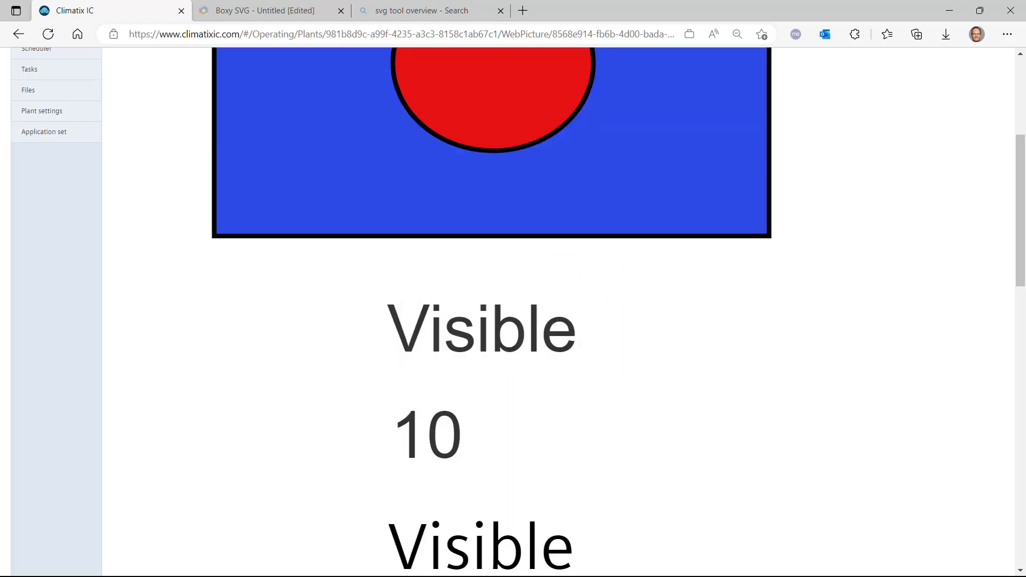